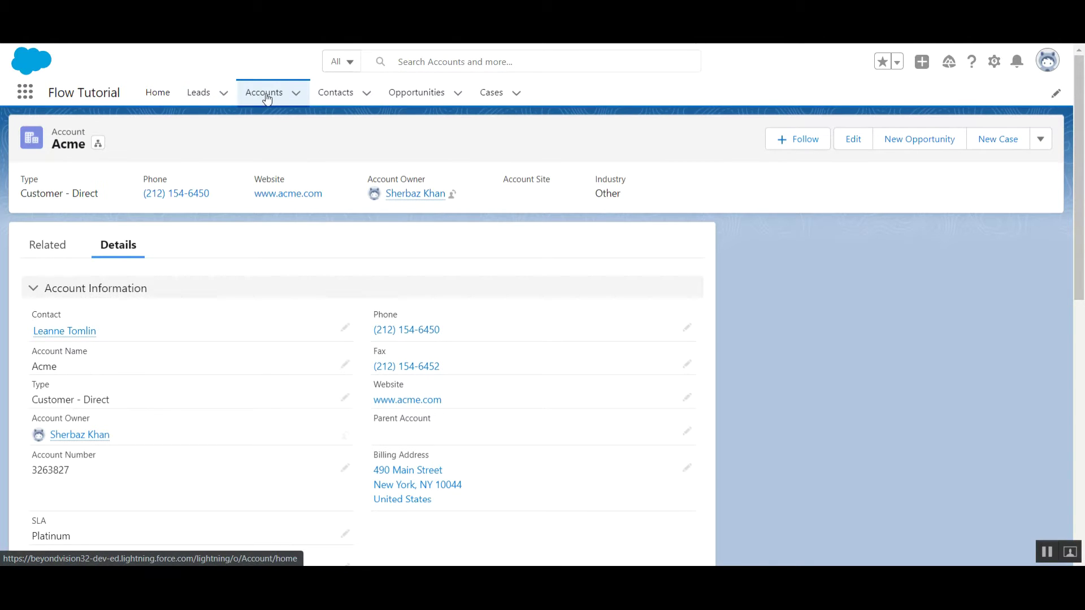
- Tick 'Hide Follow/Unfollow button' in the Acme page's Highlights Panel and save the page
{"action": "triple_click", "coordinate": [74, 128]}
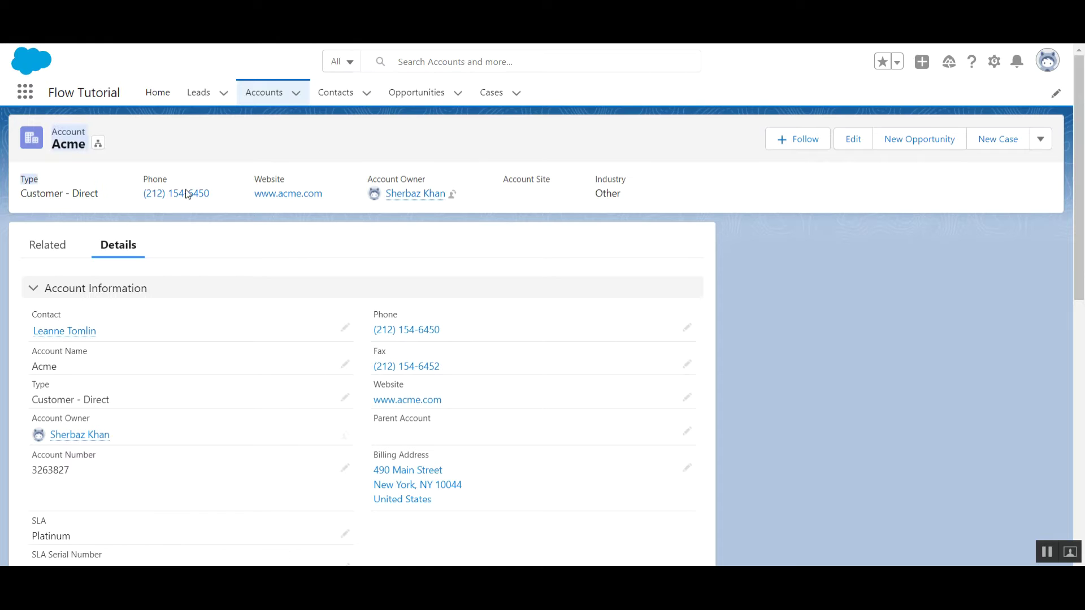
{"action": "left_click", "coordinate": [993, 61]}
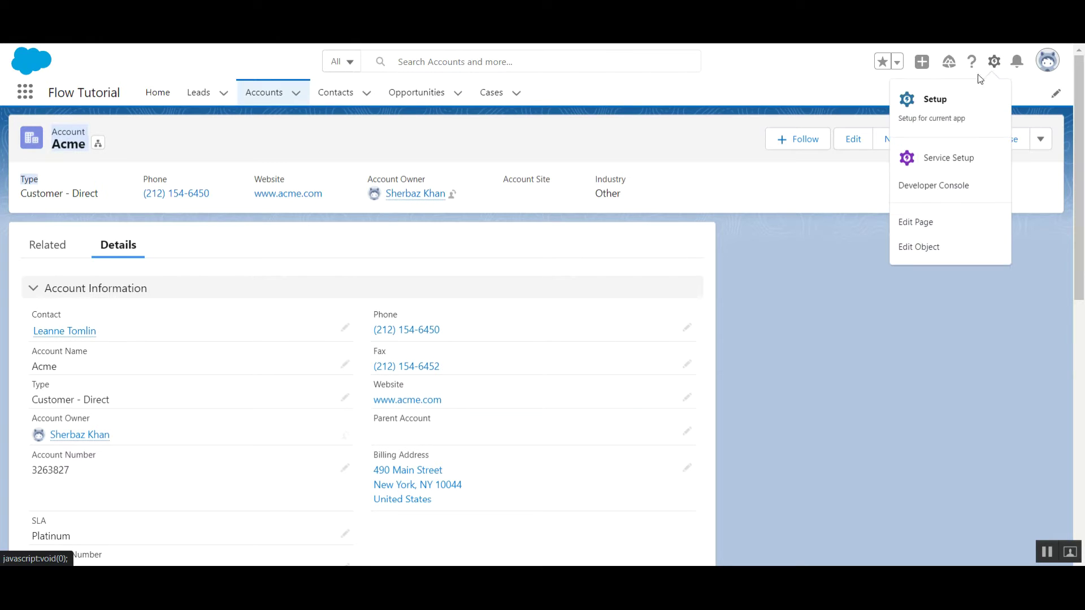
{"action": "left_click", "coordinate": [932, 227]}
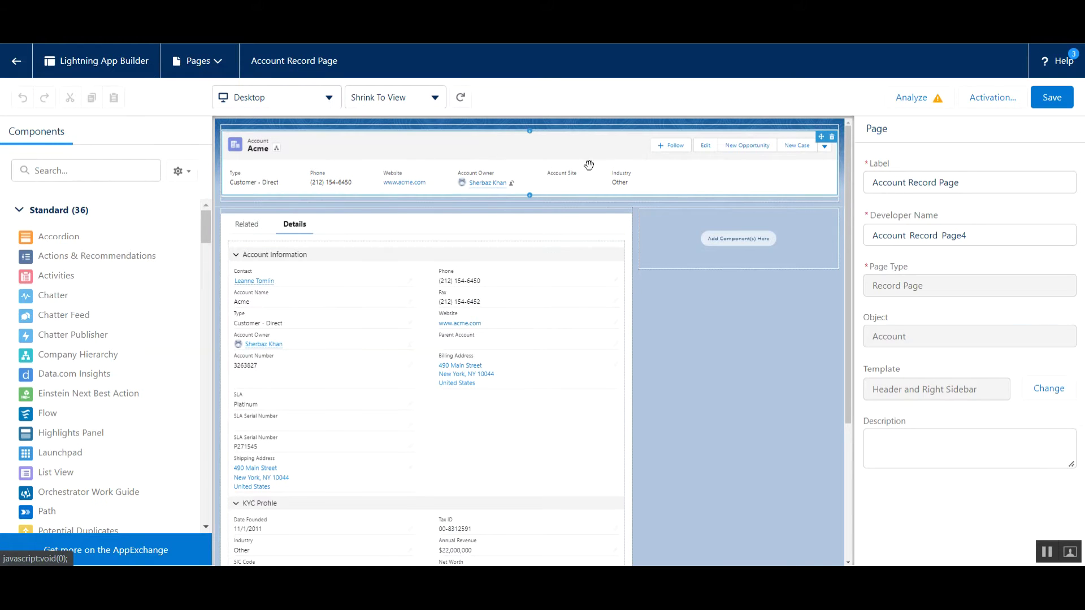
{"action": "left_click", "coordinate": [565, 164]}
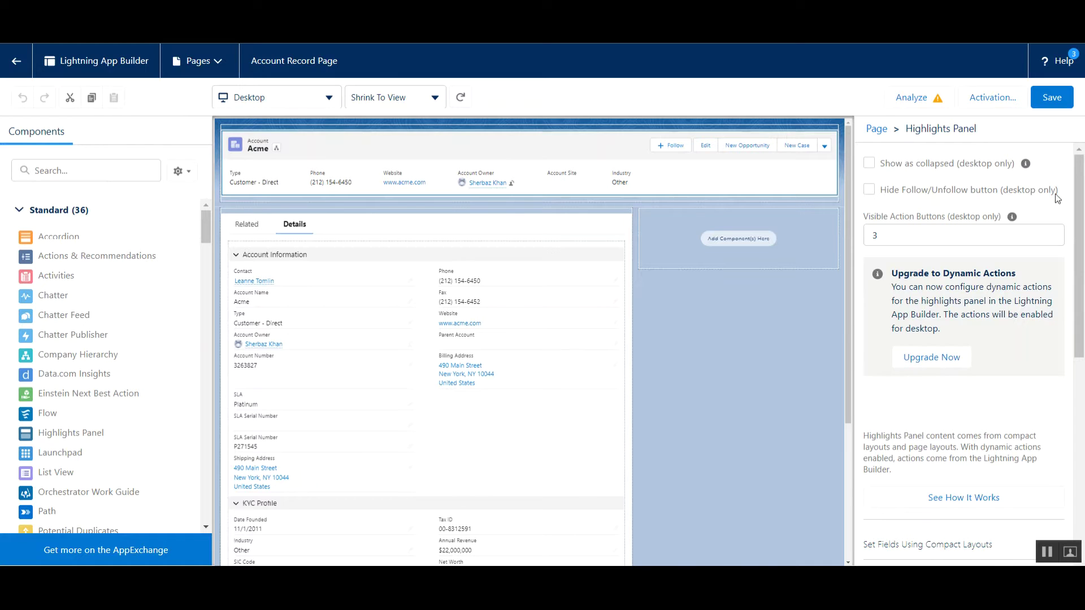
{"action": "left_click", "coordinate": [870, 191]}
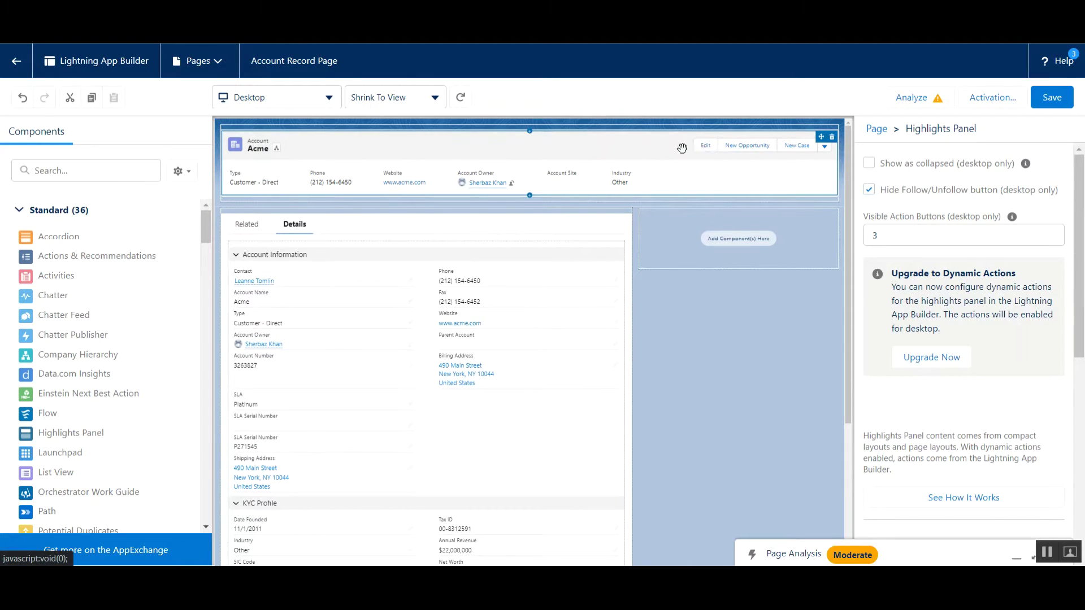
{"action": "left_click", "coordinate": [1043, 96]}
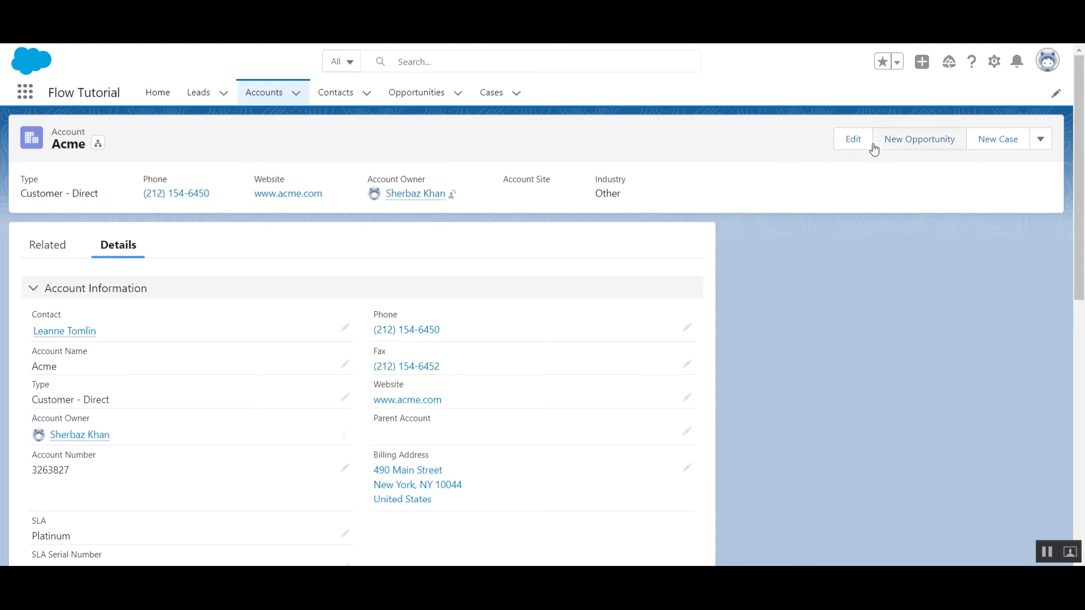
- Review the Acme record's additional actions dropdown to confirm Follow is gone
{"action": "left_click", "coordinate": [1041, 140]}
{"action": "left_click", "coordinate": [929, 178]}
{"action": "left_click", "coordinate": [1041, 140]}
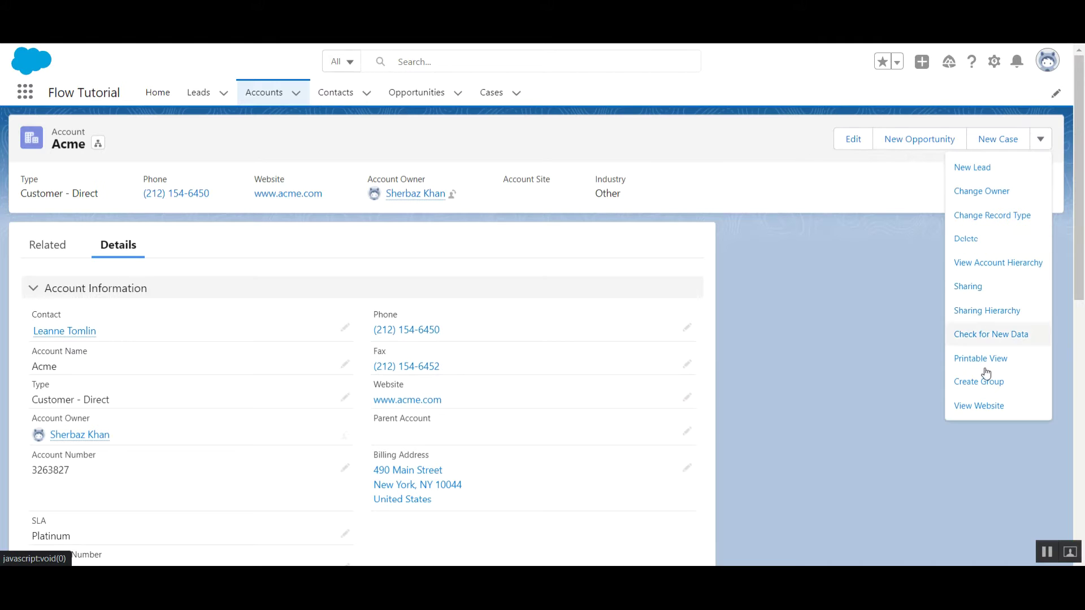
{"action": "left_click", "coordinate": [898, 175]}
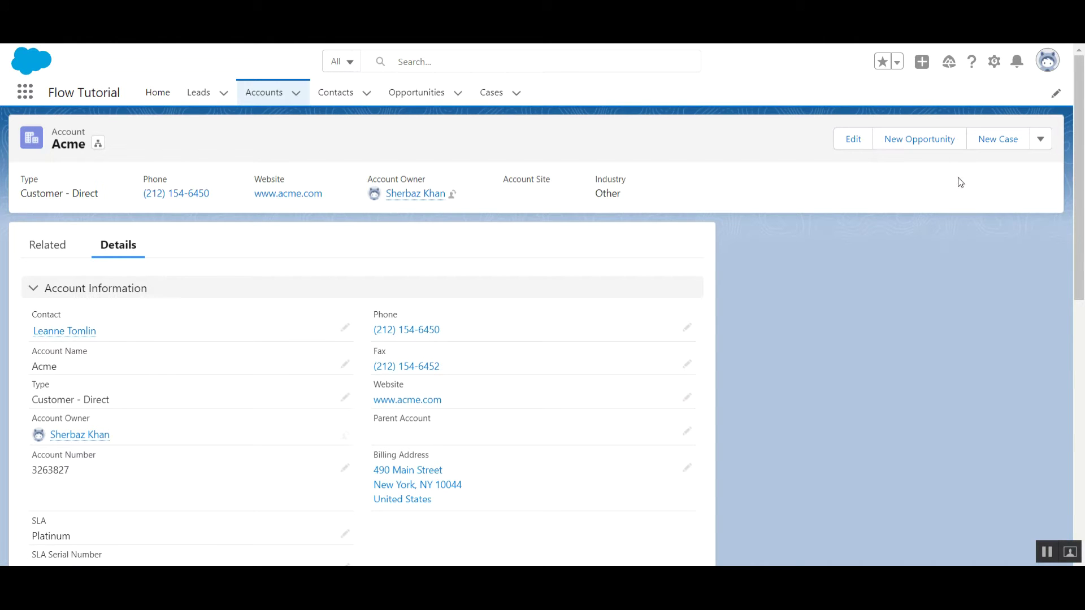
- Change the Highlights Panel's Visible Action Buttons from 3 to 5 and save the page
{"action": "left_click", "coordinate": [992, 65]}
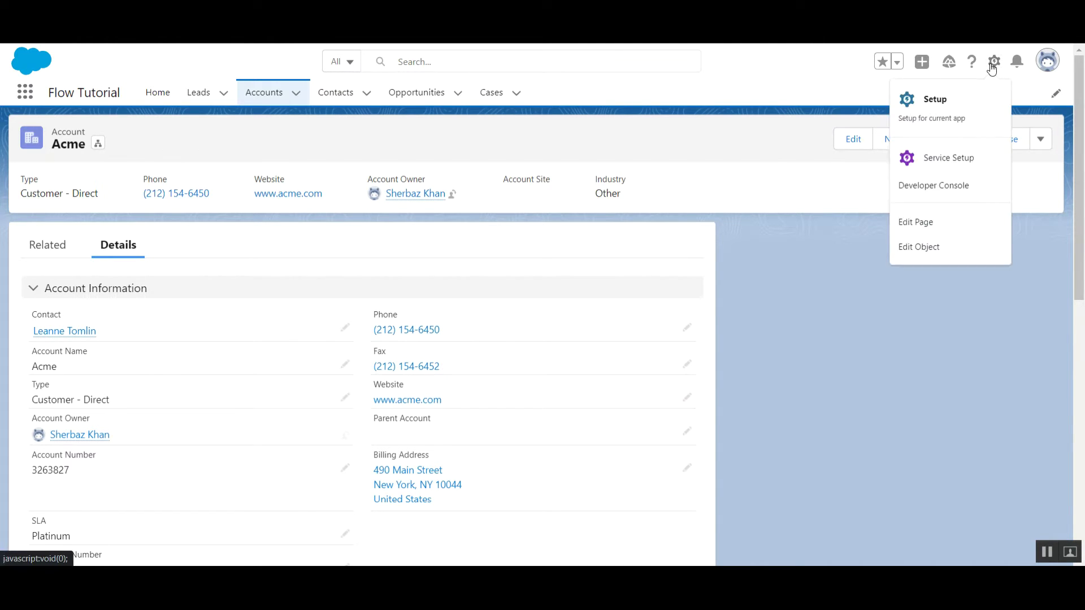
{"action": "left_click", "coordinate": [925, 224]}
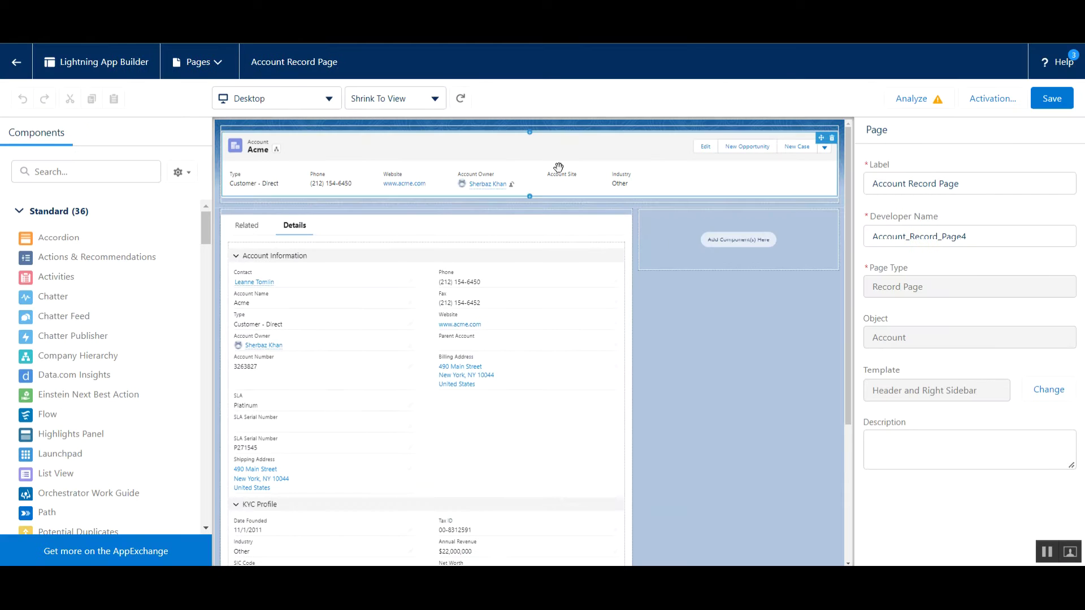
{"action": "left_click", "coordinate": [604, 162]}
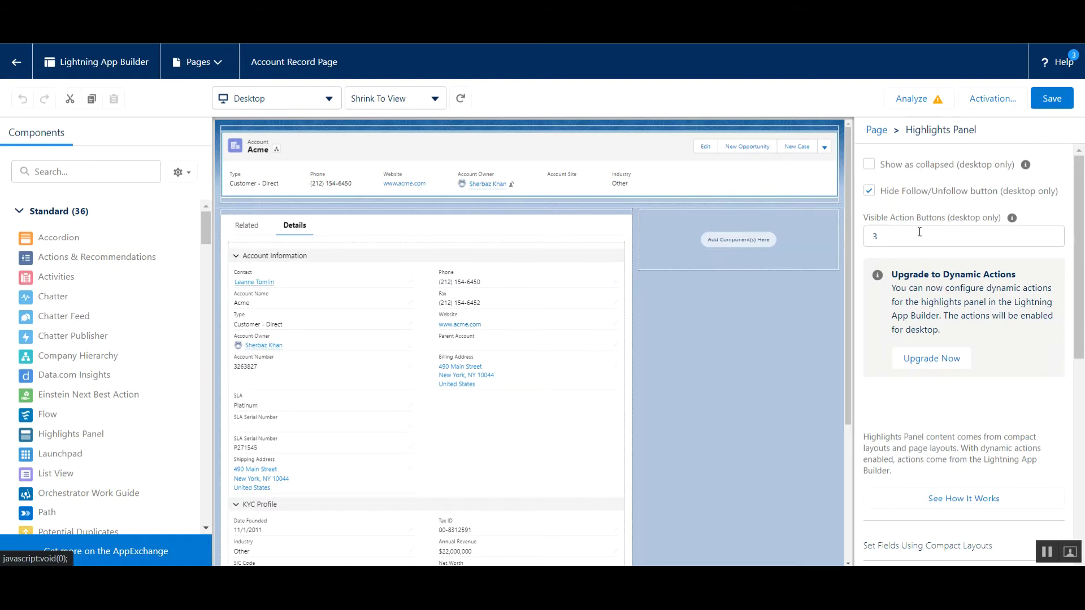
{"action": "left_click_drag", "start_coordinate": [919, 232], "coordinate": [858, 239]}
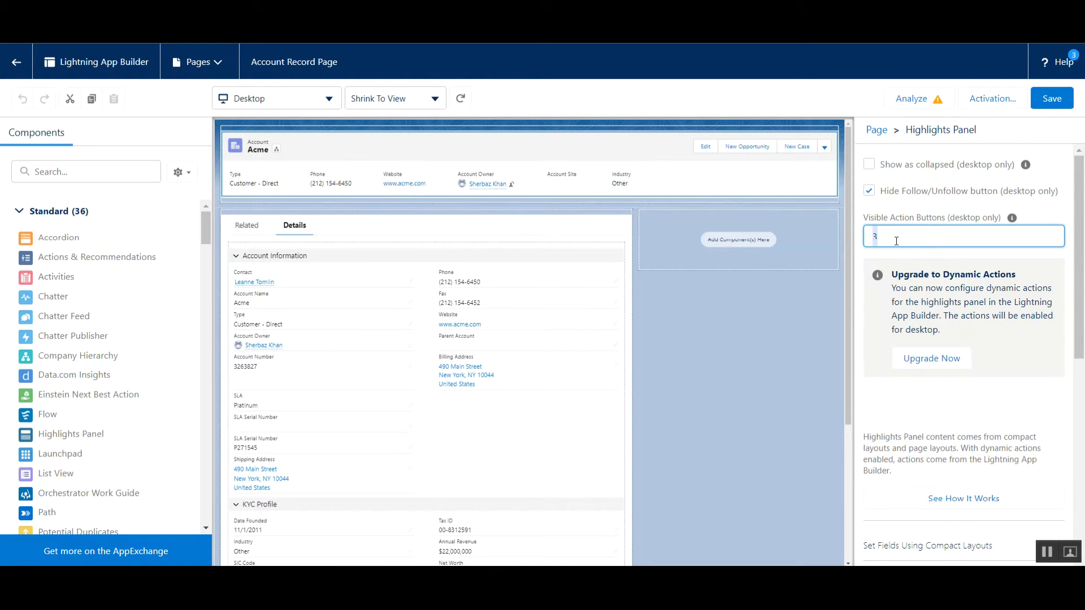
{"action": "left_click", "coordinate": [753, 191]}
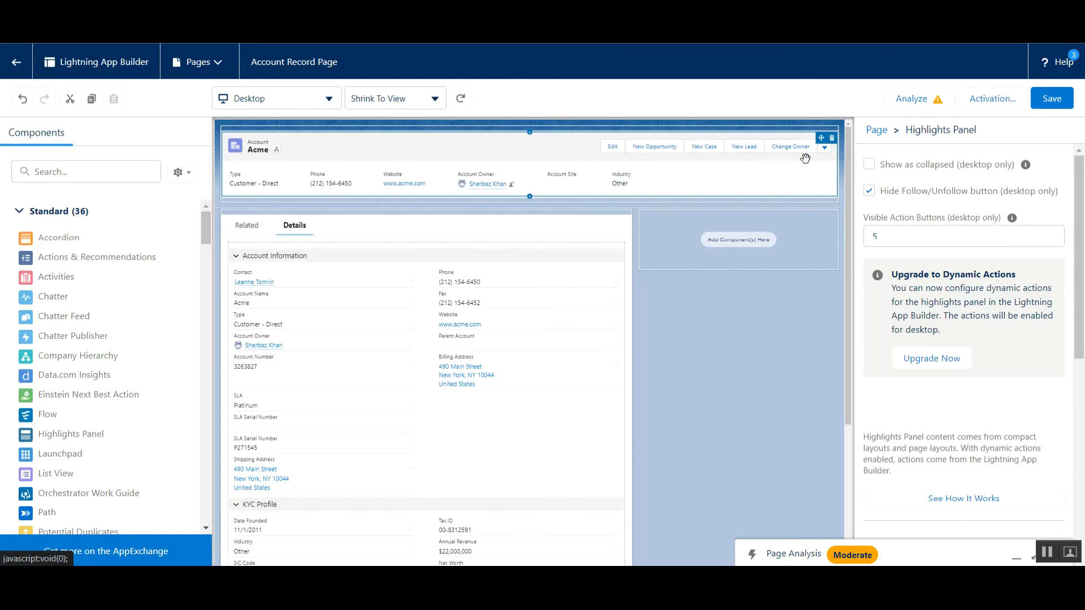
{"action": "left_click", "coordinate": [1051, 99]}
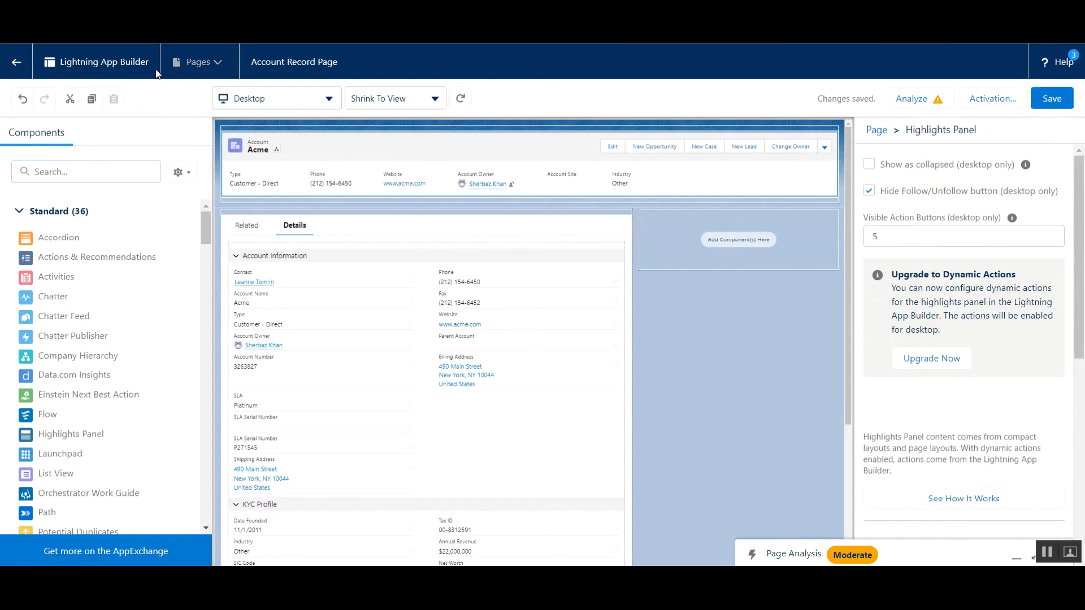
{"action": "left_click", "coordinate": [17, 63]}
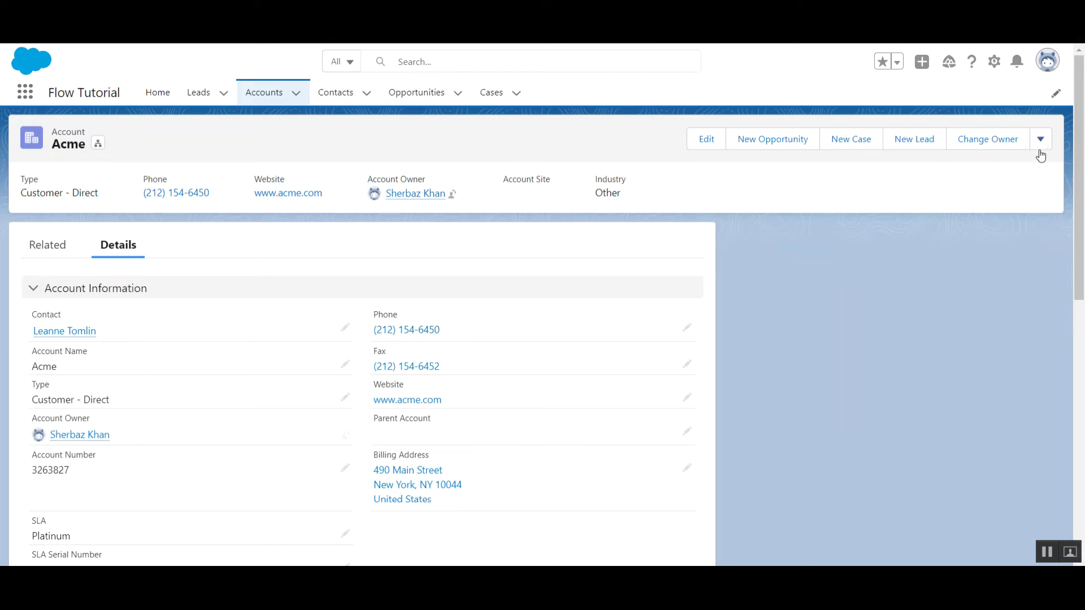
- Scroll down the Acme account record to its unchecked Verified field
{"action": "scroll", "coordinate": [848, 161], "scroll_direction": "down", "scroll_amount": 5}
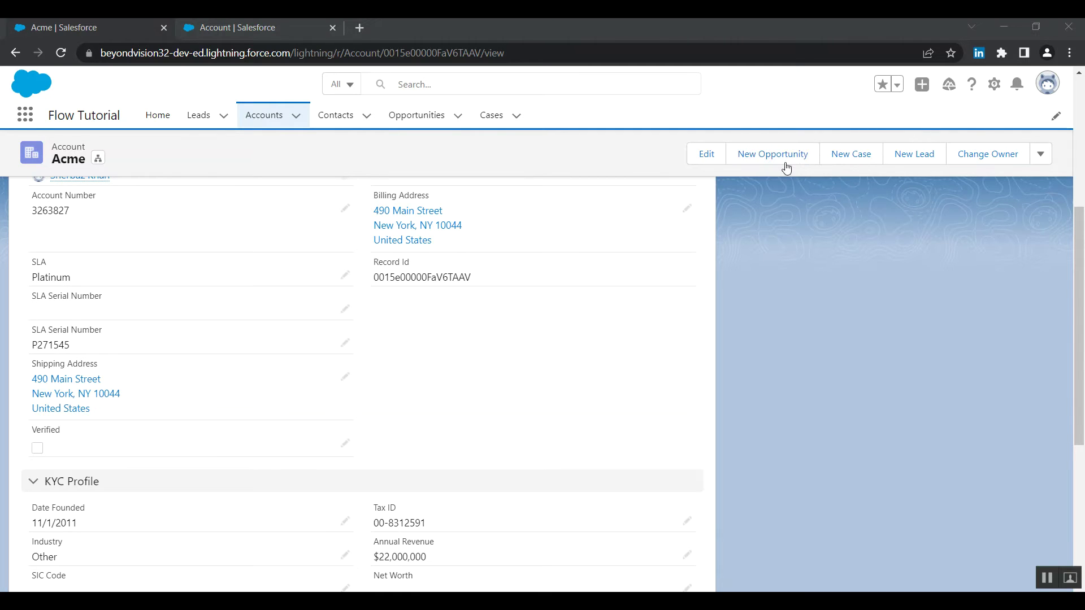
{"action": "left_click", "coordinate": [995, 88]}
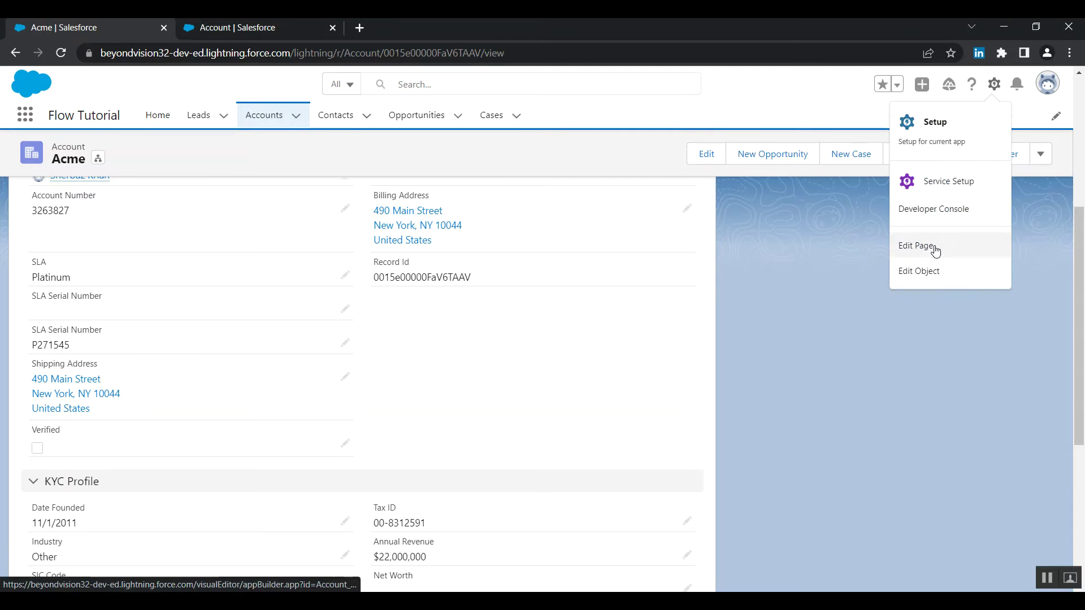
- Upgrade the Highlights Panel to dynamic actions by migrating them from the Account (Vlocity 2.7) layout
{"action": "left_click", "coordinate": [911, 247]}
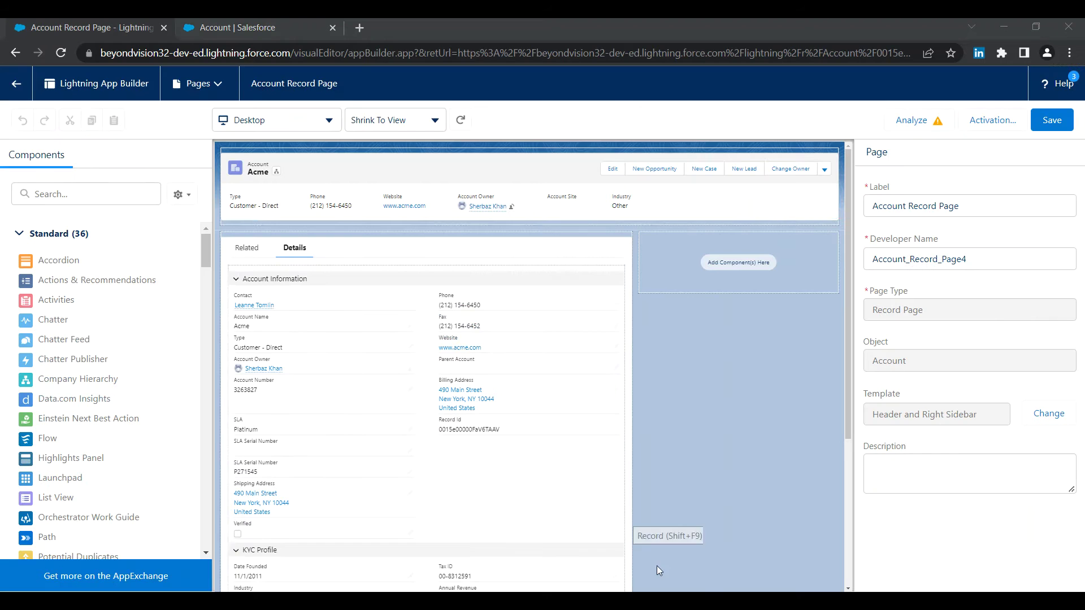
{"action": "left_click", "coordinate": [645, 180]}
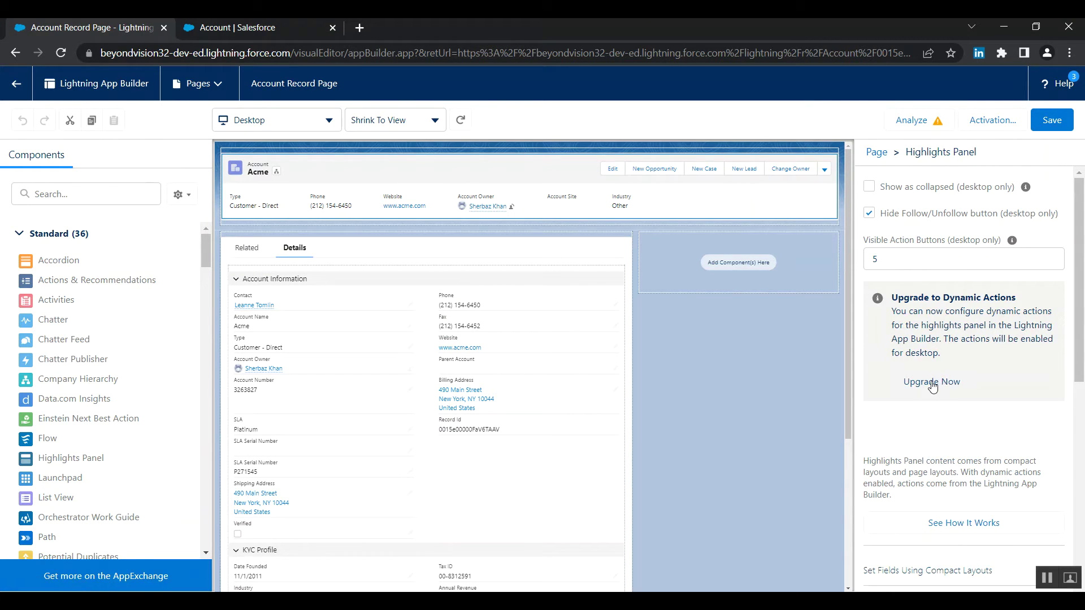
{"action": "left_click", "coordinate": [927, 386]}
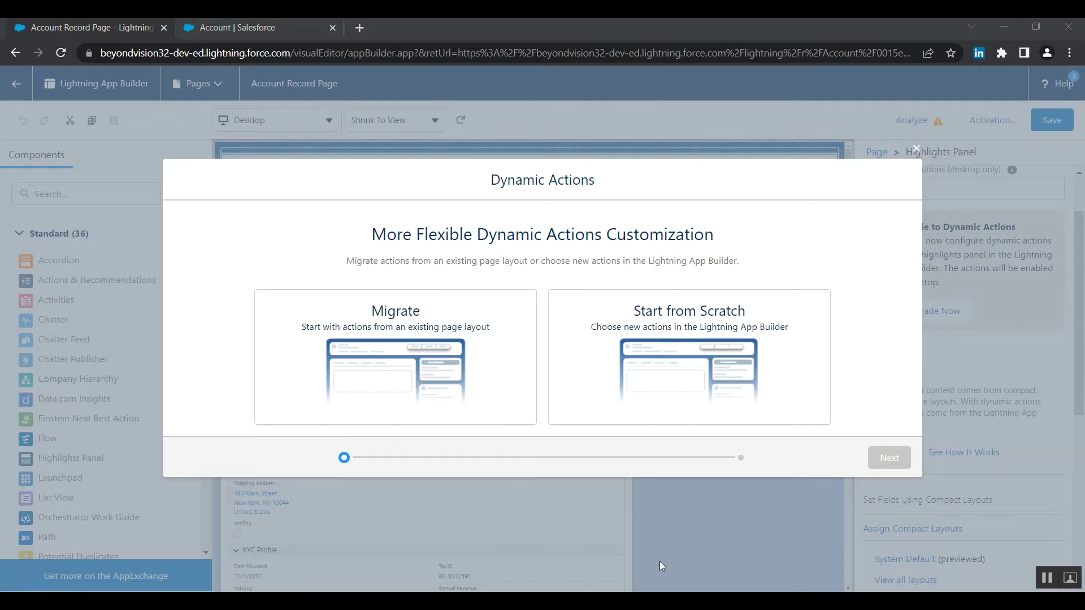
{"action": "left_click", "coordinate": [383, 332]}
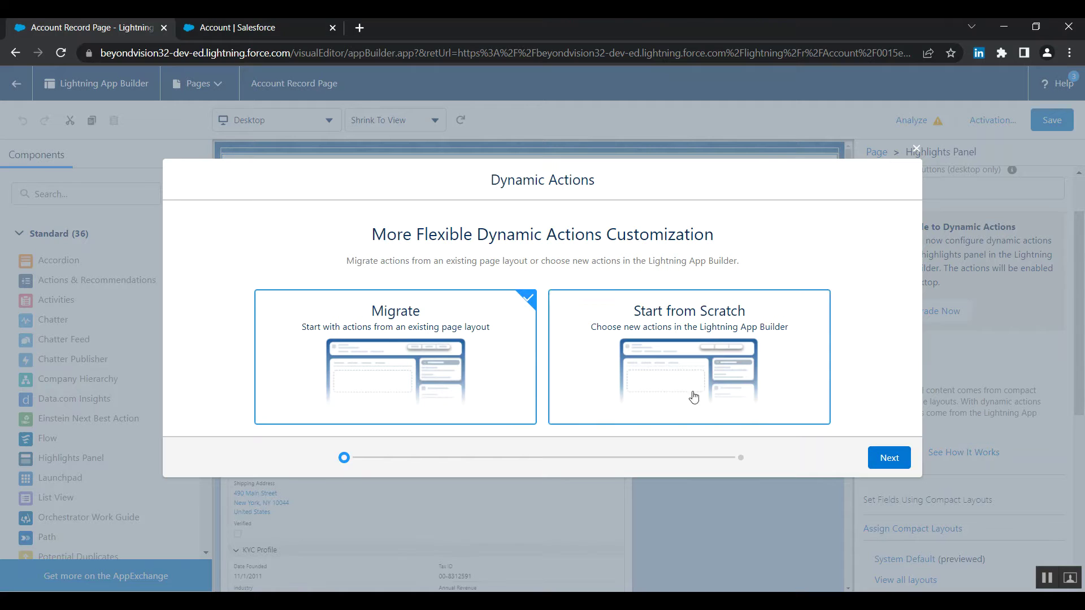
{"action": "left_click", "coordinate": [884, 458]}
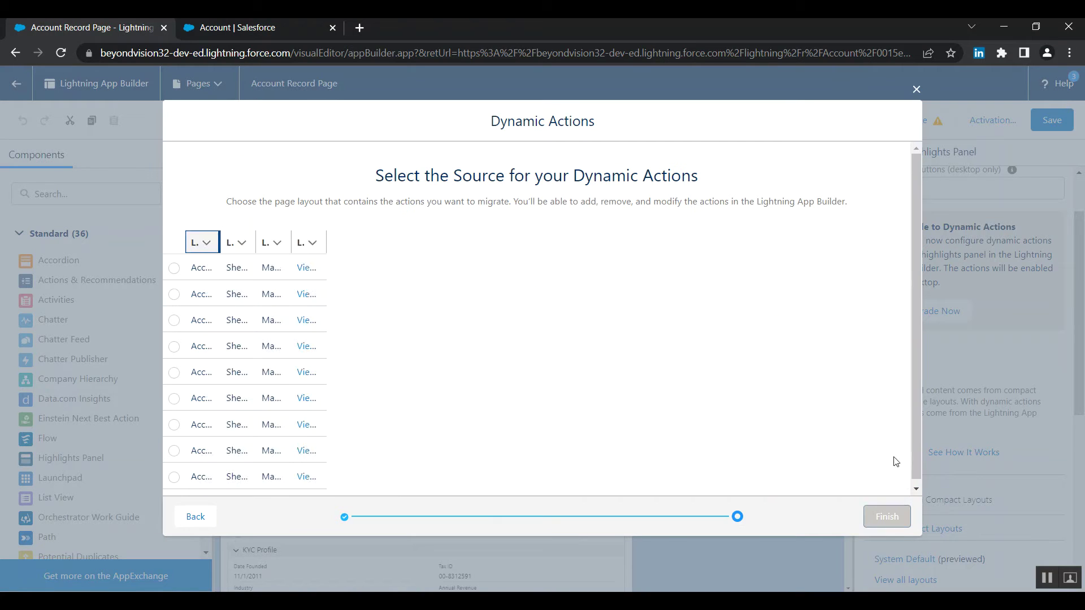
{"action": "left_click", "coordinate": [1045, 578]}
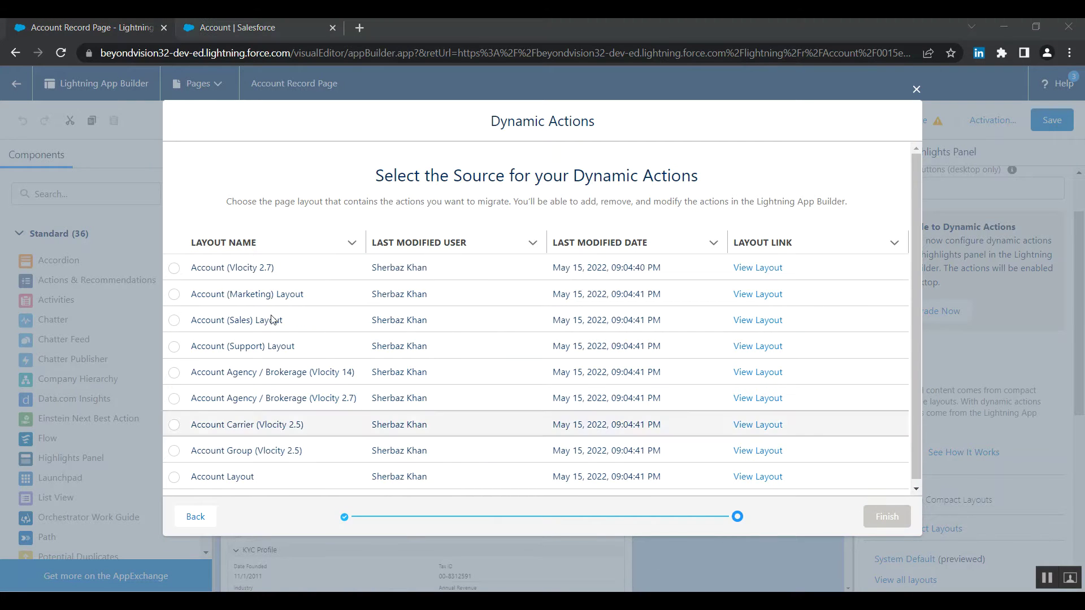
{"action": "left_click", "coordinate": [175, 268]}
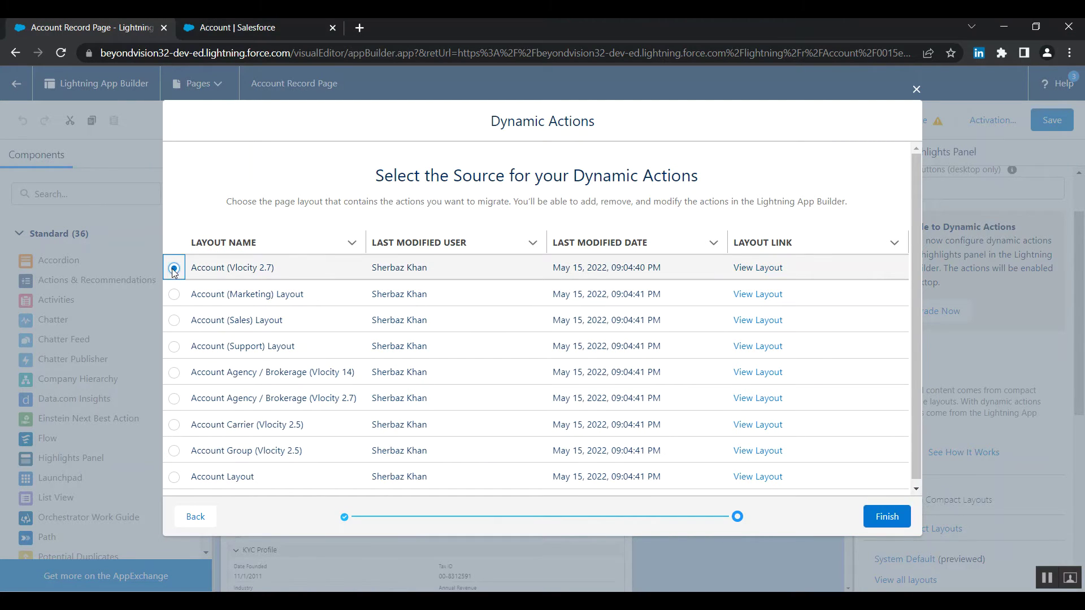
{"action": "left_click", "coordinate": [885, 517]}
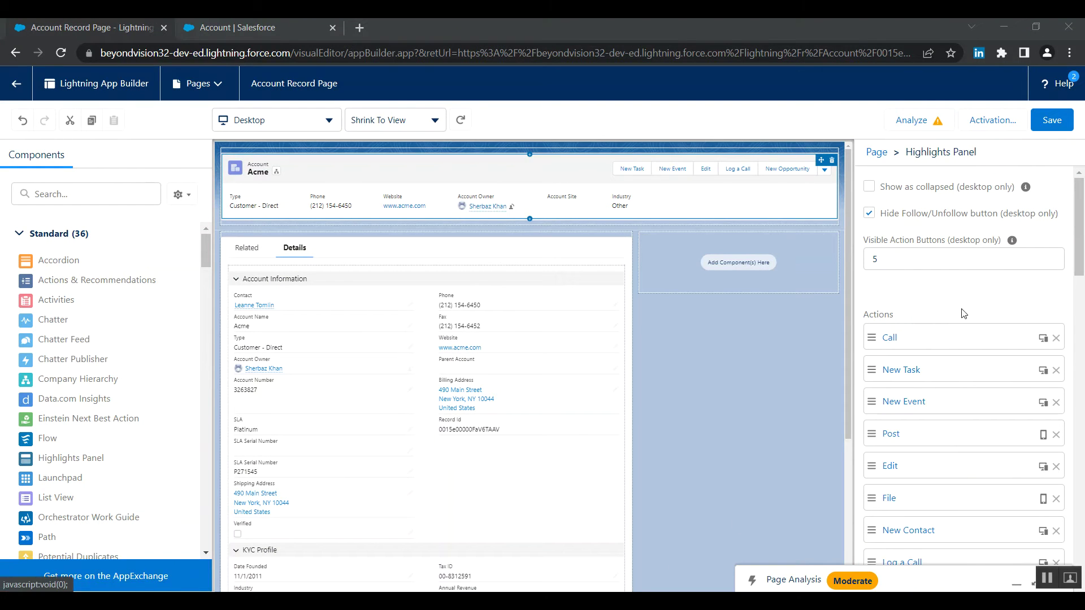
- Drag New Opportunity to the top of the Highlights Panel's actions list
{"action": "scroll", "coordinate": [964, 314], "scroll_direction": "down", "scroll_amount": 5}
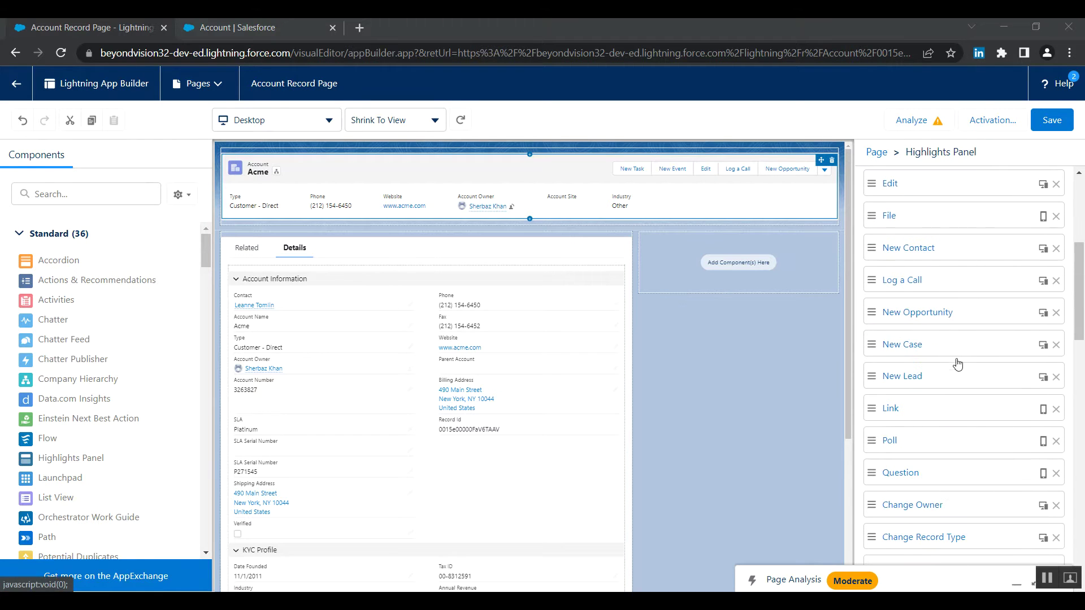
{"action": "left_click_drag", "start_coordinate": [981, 322], "coordinate": [872, 339]}
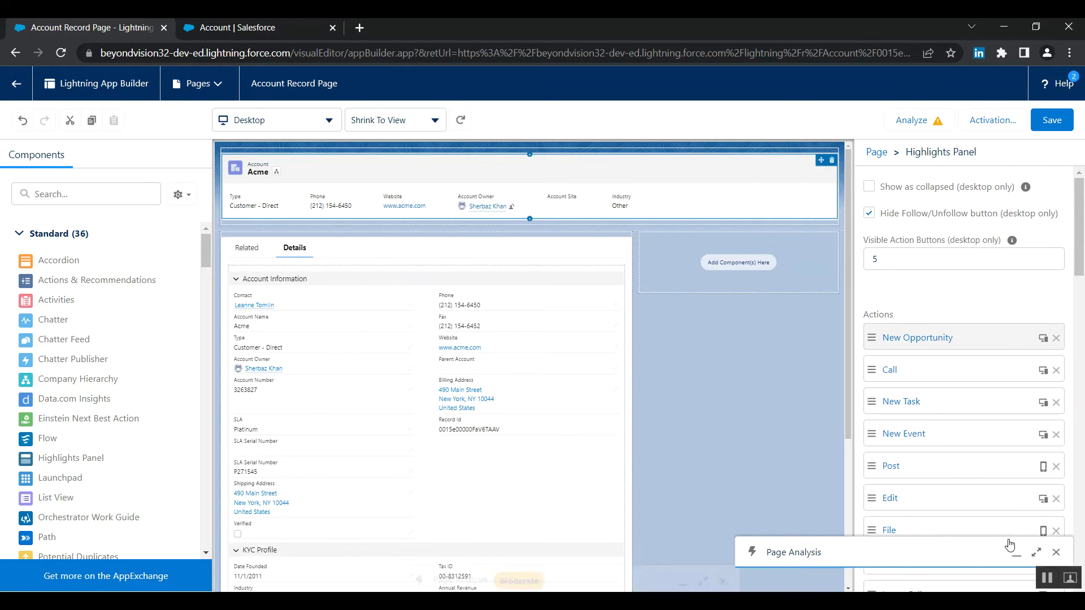
{"action": "left_click", "coordinate": [881, 336]}
- Add a Record Field visibility filter to New Opportunity: Verified Equal True
{"action": "left_click", "coordinate": [602, 337]}
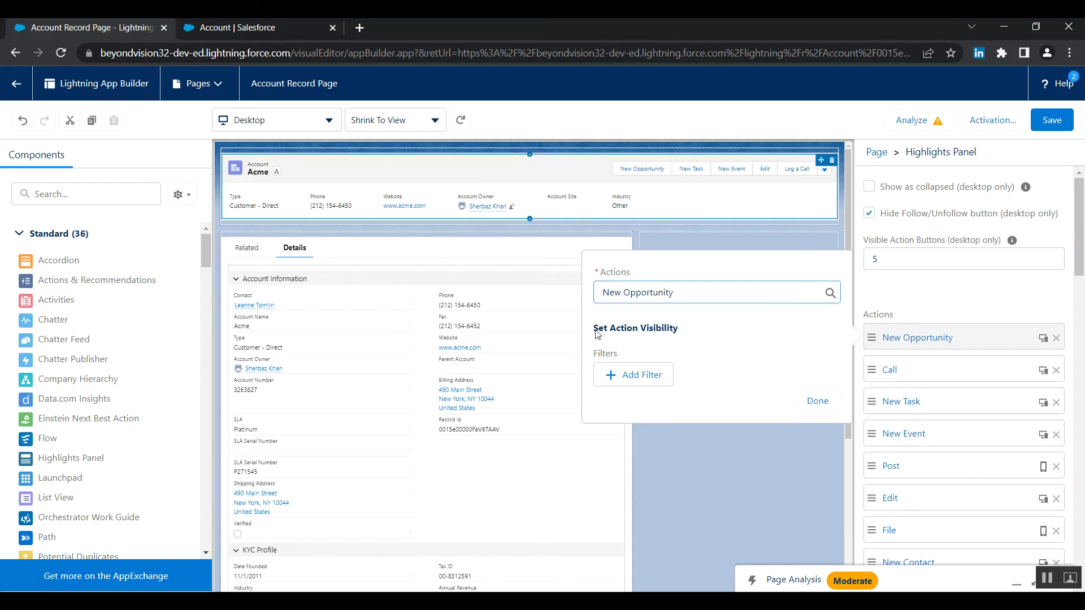
{"action": "left_click", "coordinate": [631, 375]}
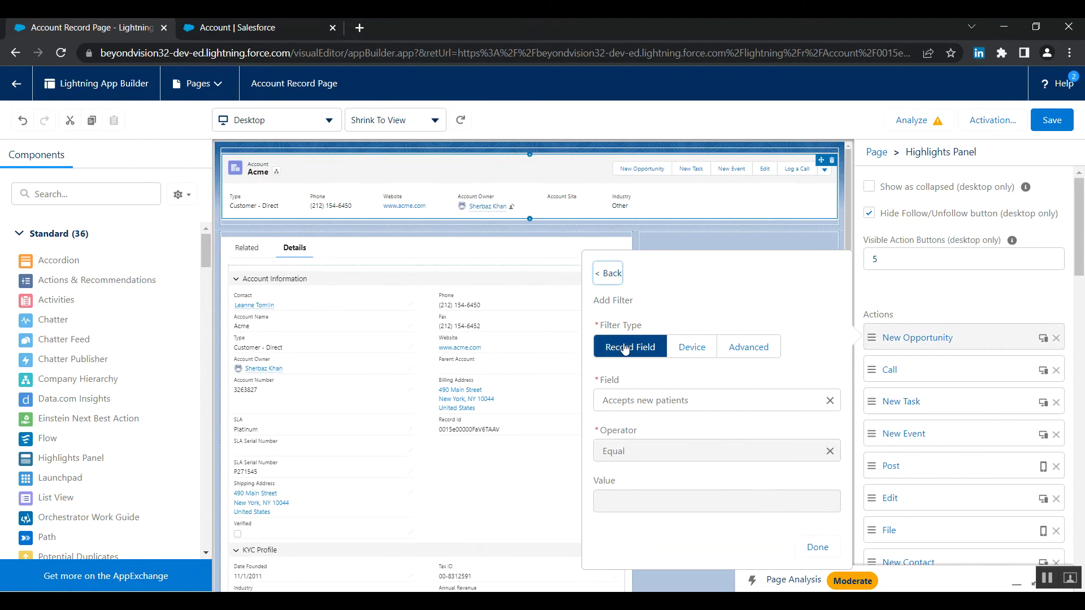
{"action": "left_click", "coordinate": [688, 400]}
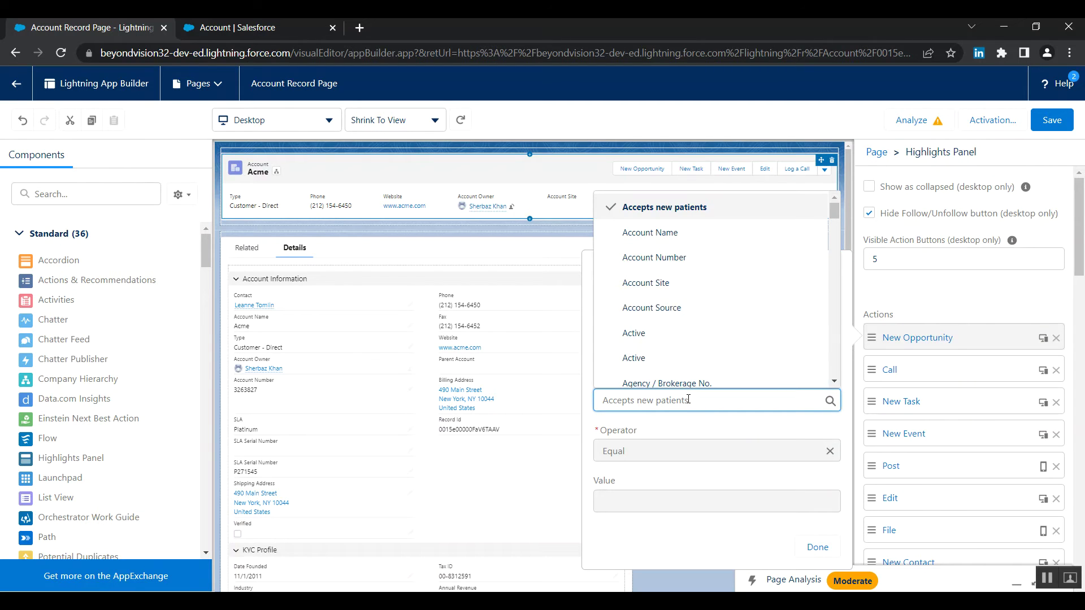
{"action": "type", "text": "veri"}
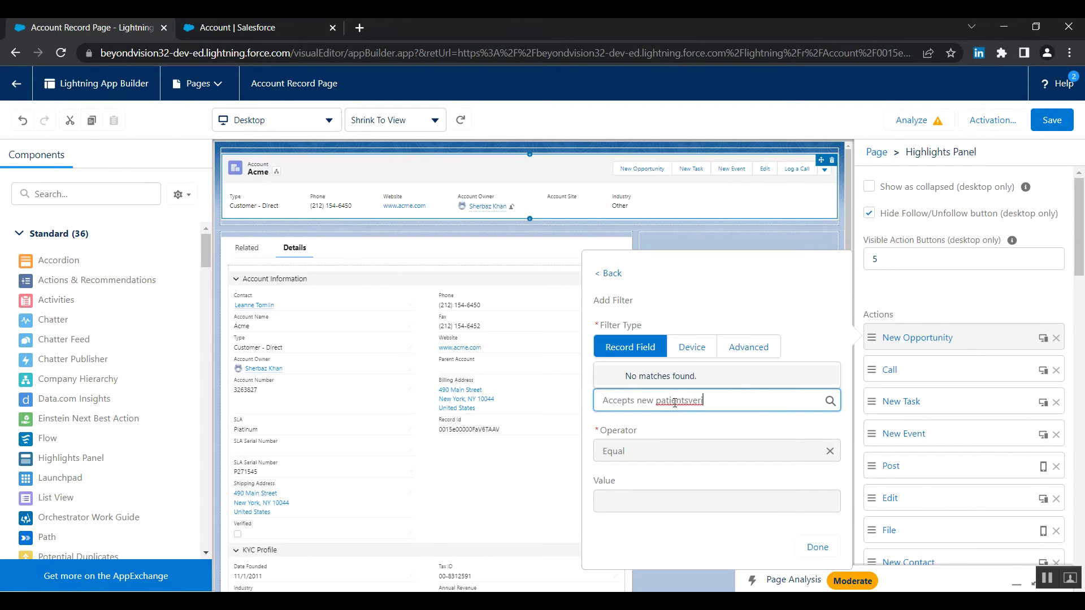
{"action": "left_click_drag", "start_coordinate": [703, 401], "coordinate": [607, 406]}
{"action": "type", "text": "veri"}
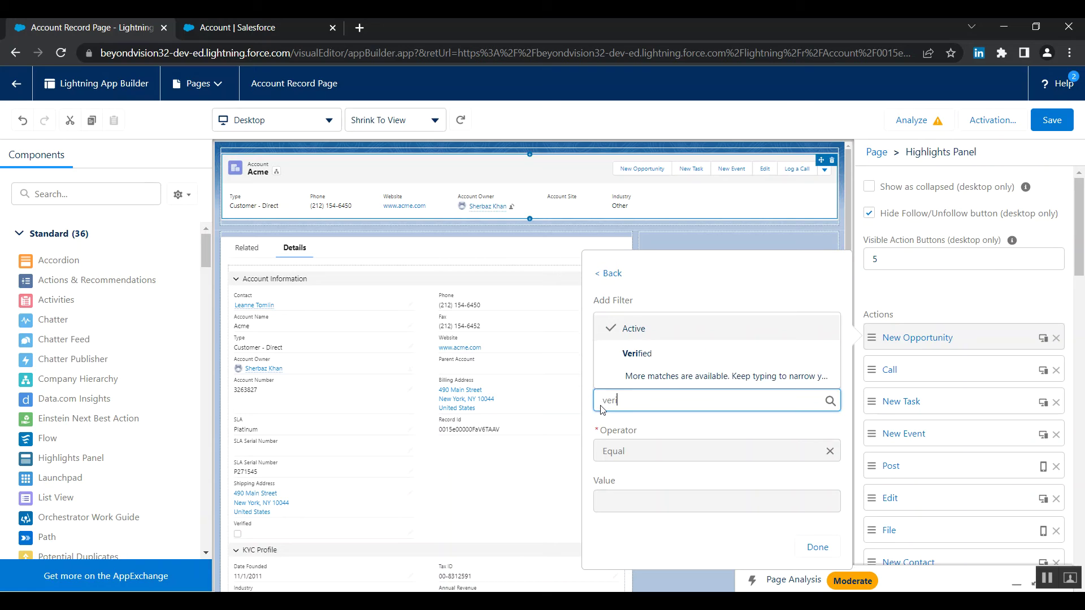
{"action": "left_click", "coordinate": [637, 365]}
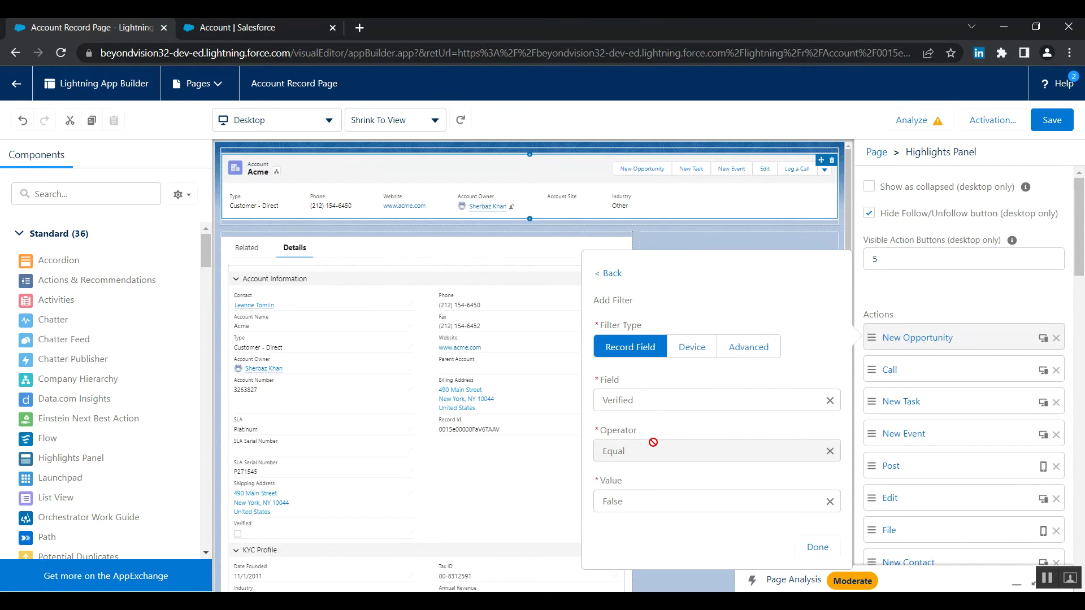
{"action": "left_click", "coordinate": [653, 396]}
{"action": "left_click", "coordinate": [659, 383]}
{"action": "left_click", "coordinate": [638, 501]}
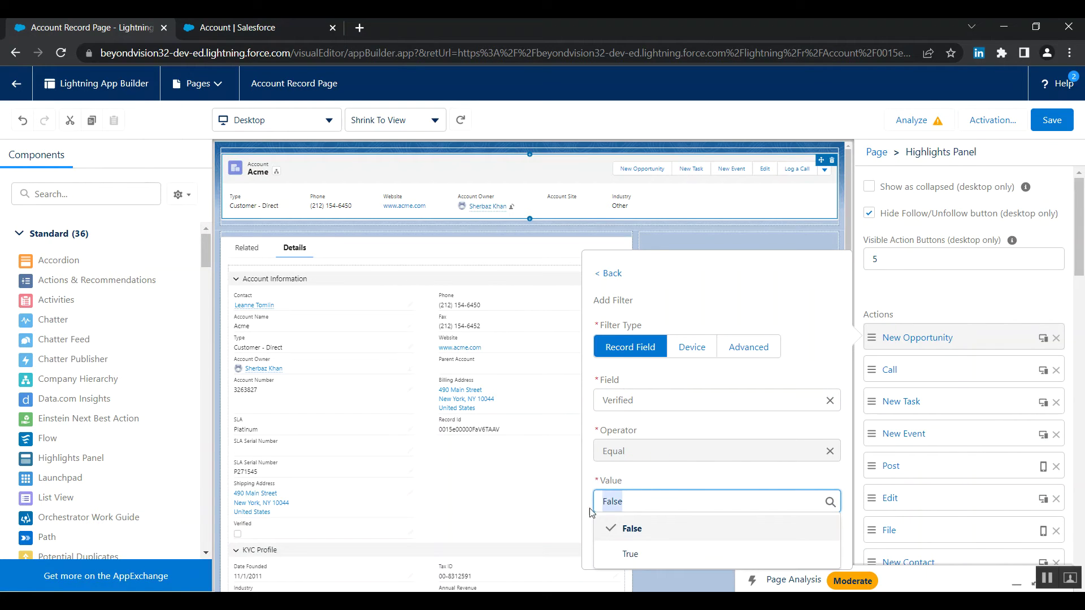
{"action": "left_click", "coordinate": [637, 551]}
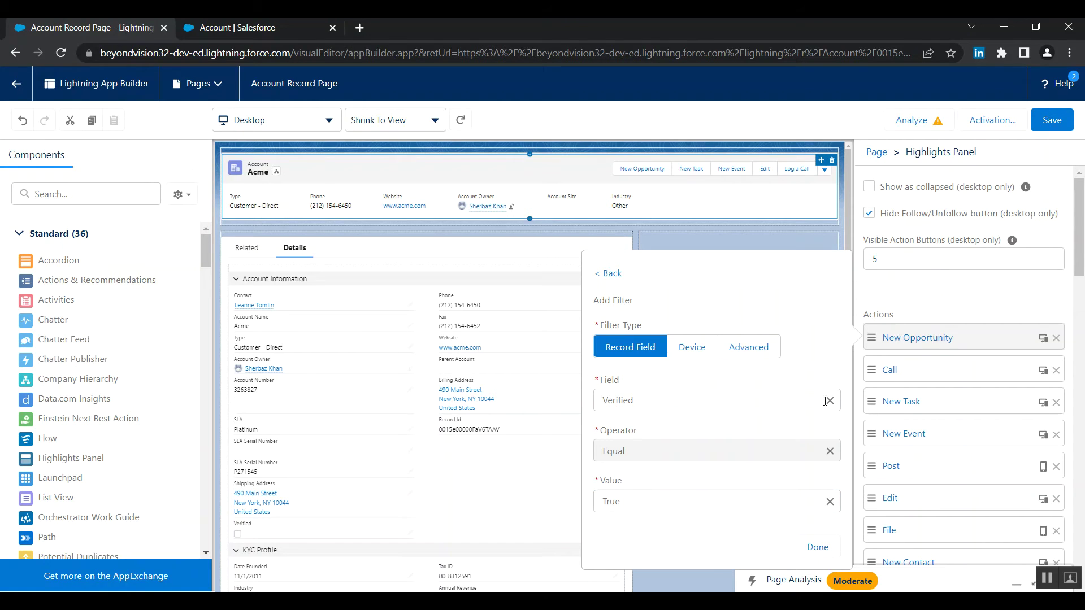
{"action": "left_click", "coordinate": [813, 548]}
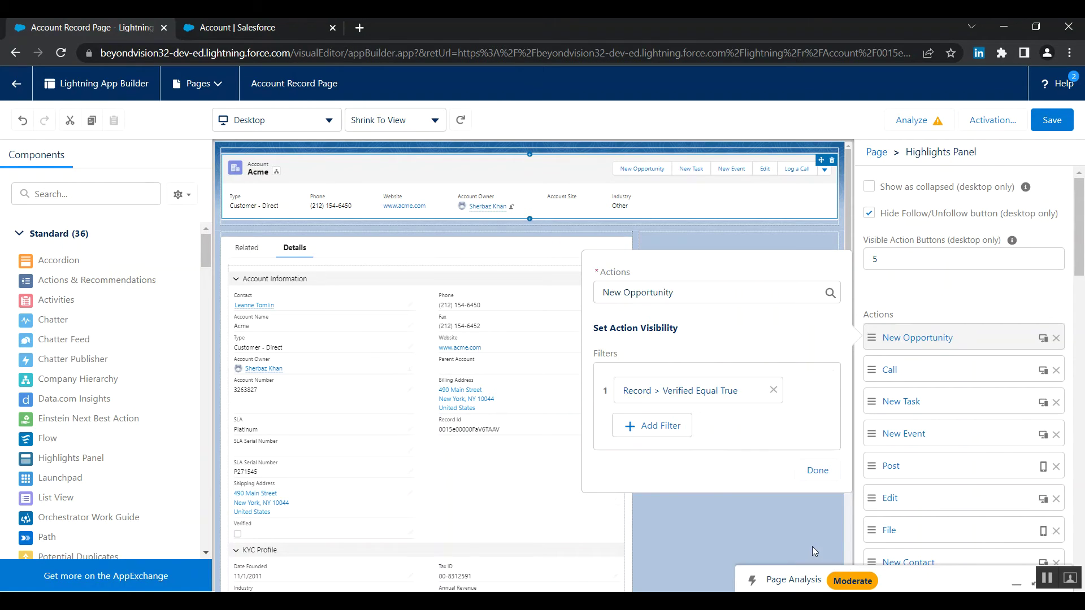
{"action": "left_click", "coordinate": [819, 471]}
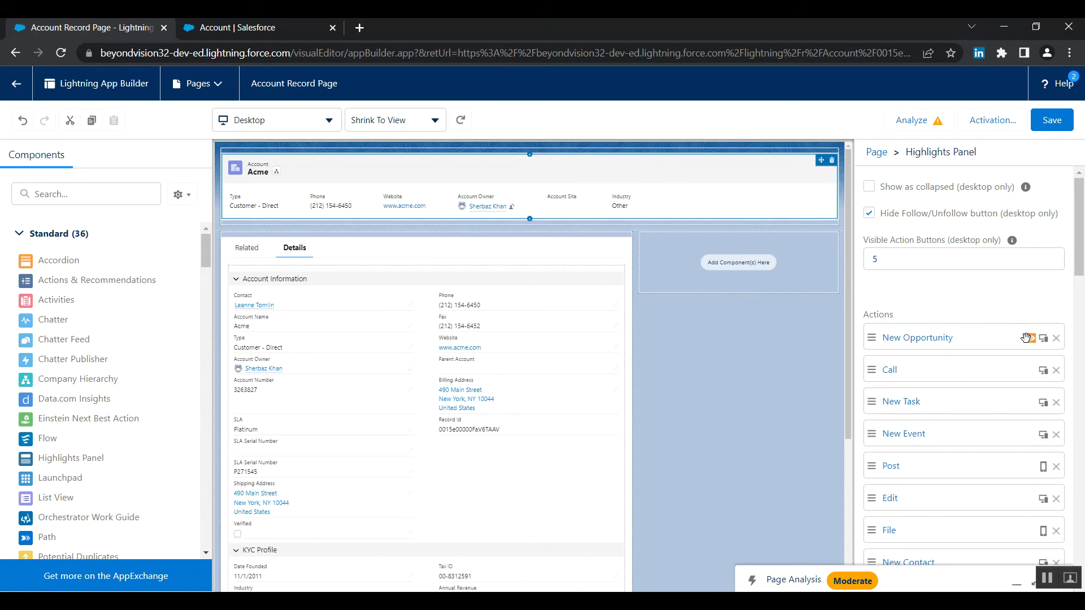
- Save the Account Record Page and return to the Acme account record
{"action": "left_click", "coordinate": [1050, 119]}
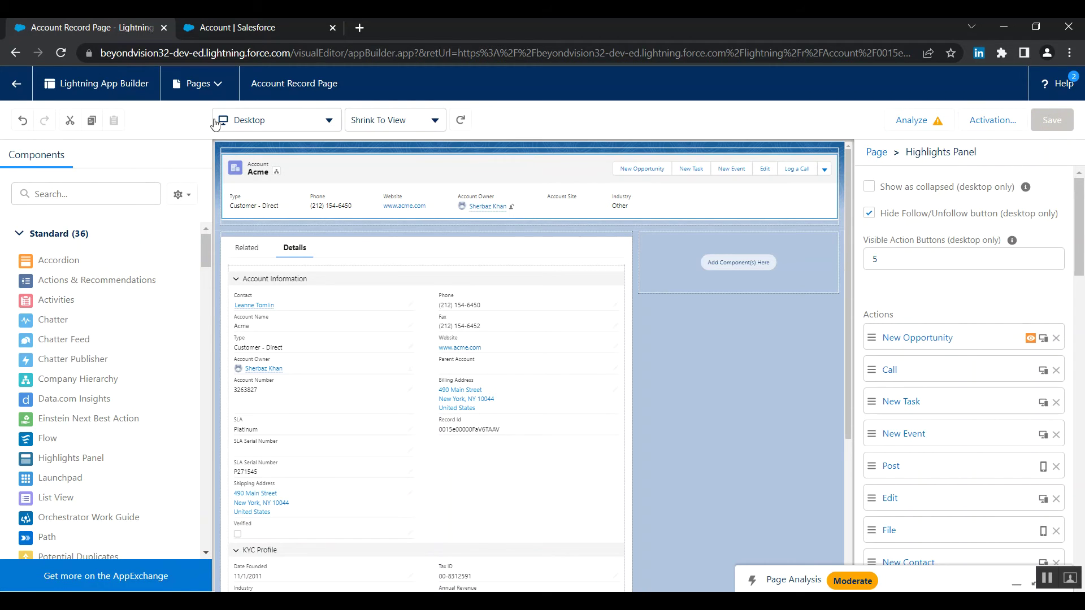
{"action": "left_click", "coordinate": [17, 83]}
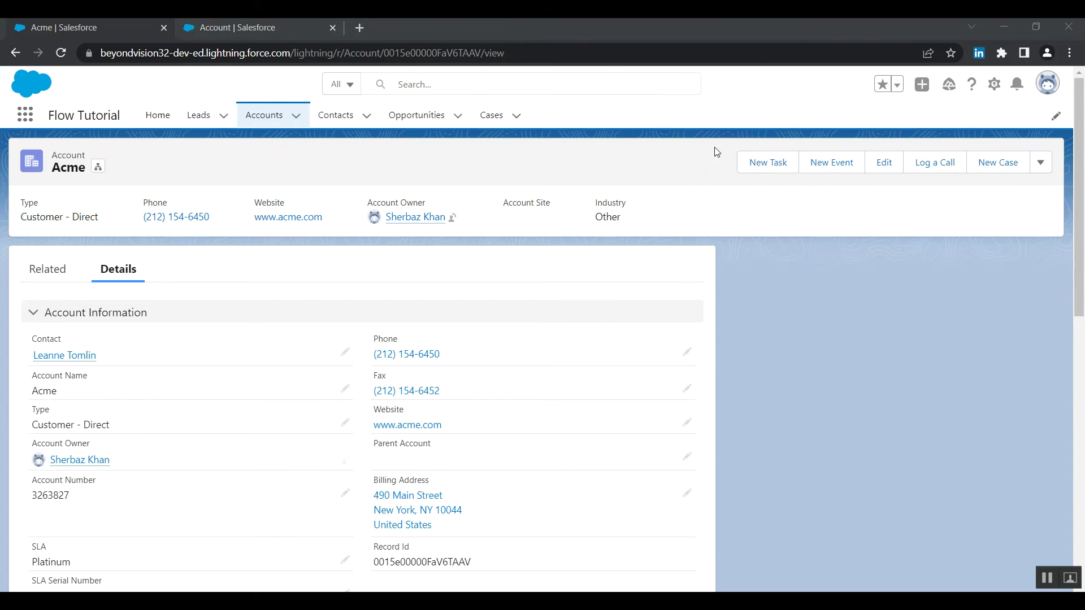
- Check Verified on the Acme account and save so New Opportunity appears
{"action": "left_click", "coordinate": [1045, 166]}
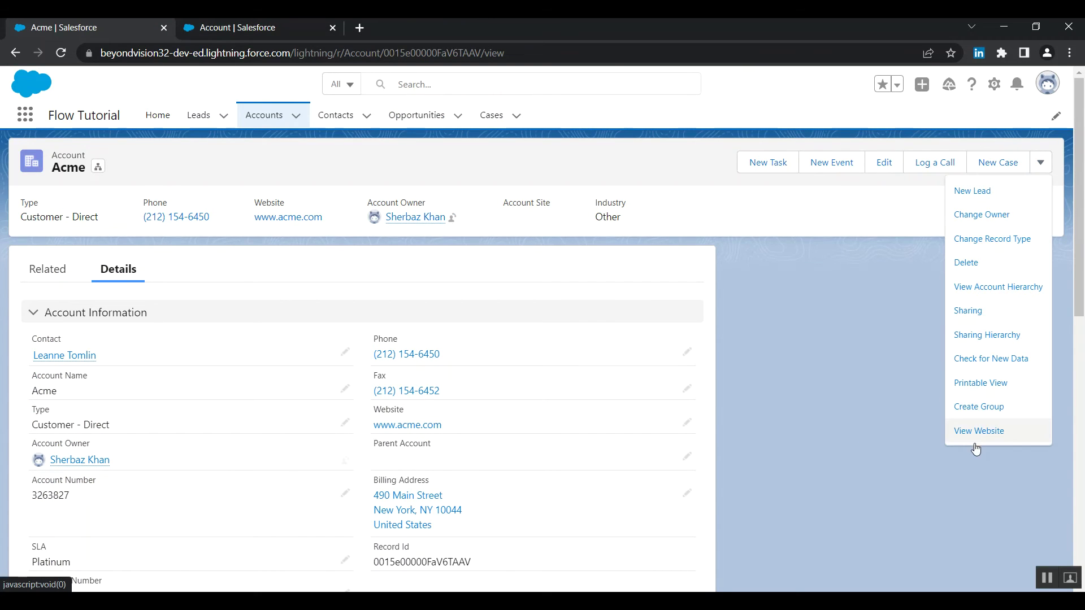
{"action": "scroll", "coordinate": [699, 272], "scroll_direction": "down", "scroll_amount": 4}
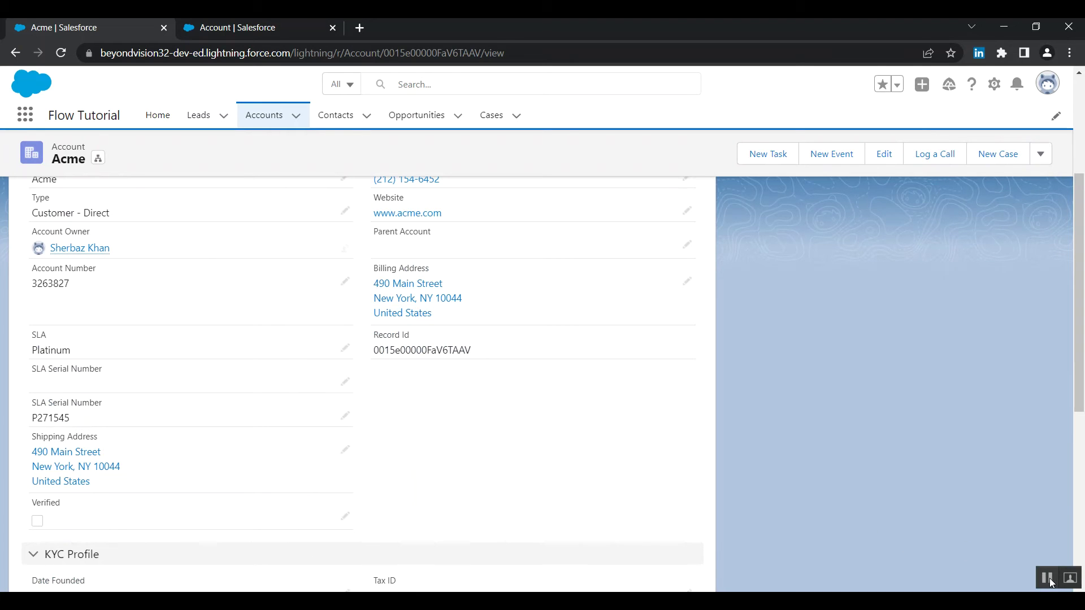
{"action": "scroll", "coordinate": [416, 514], "scroll_direction": "down", "scroll_amount": 1}
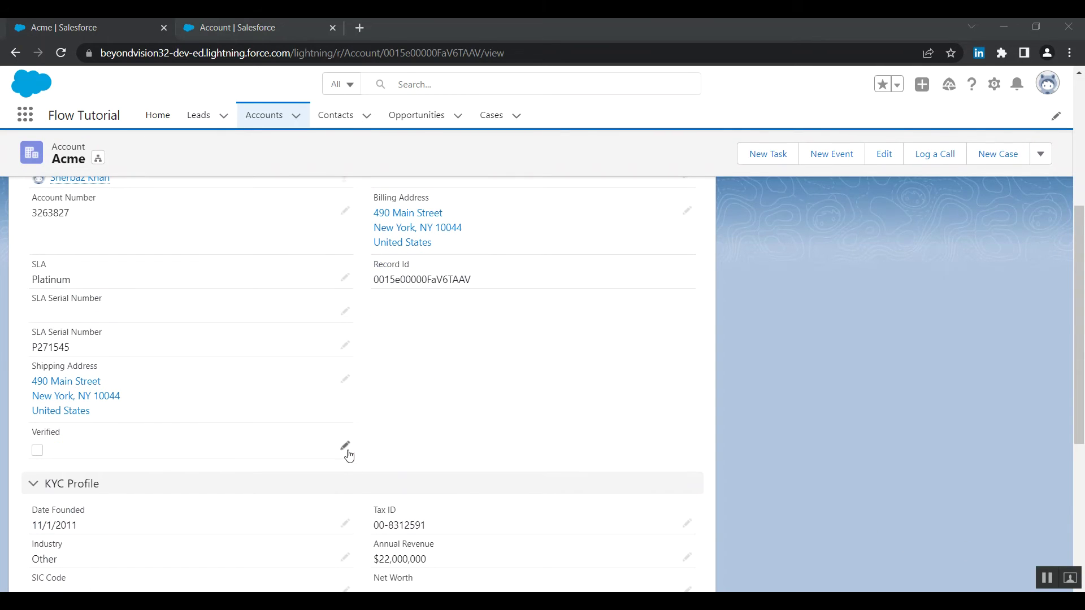
{"action": "left_click", "coordinate": [346, 447]}
{"action": "left_click", "coordinate": [42, 441]}
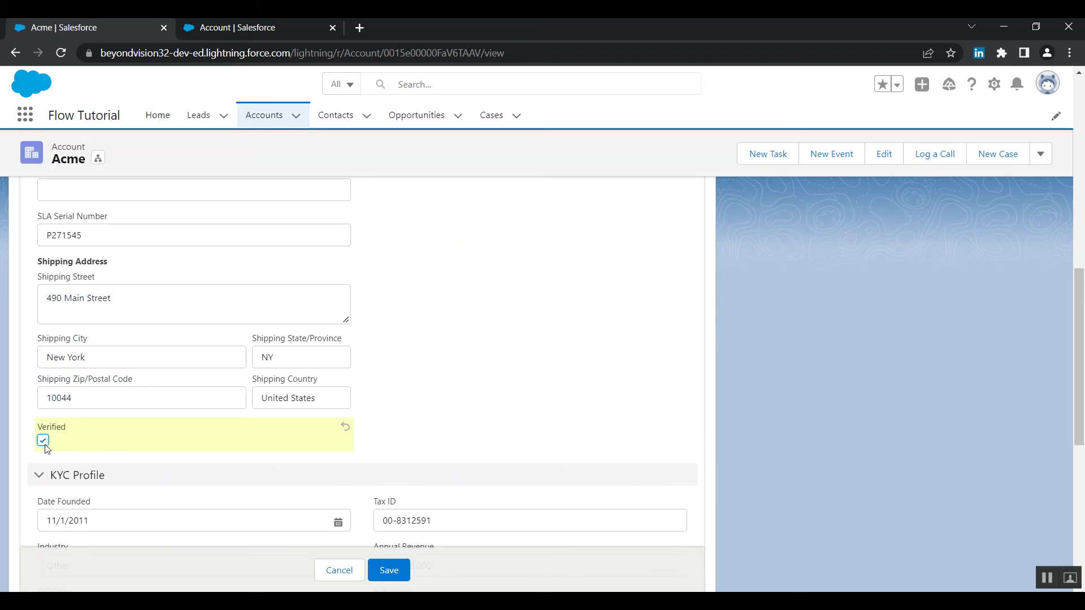
{"action": "left_click", "coordinate": [388, 571]}
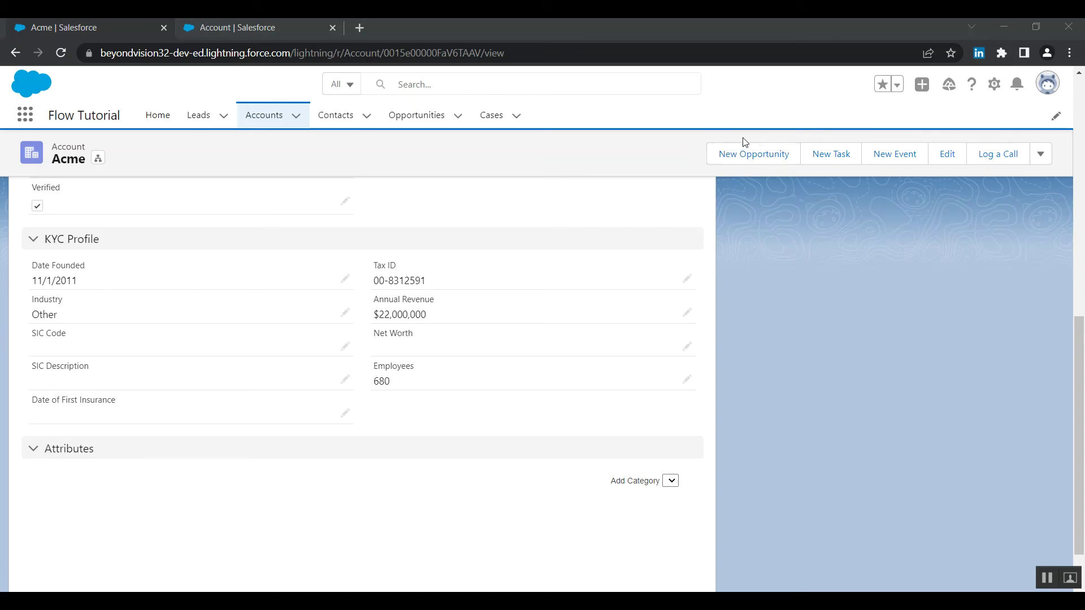
- Uncheck Verified on the Acme account again and save
{"action": "scroll", "coordinate": [364, 346], "scroll_direction": "up", "scroll_amount": 3}
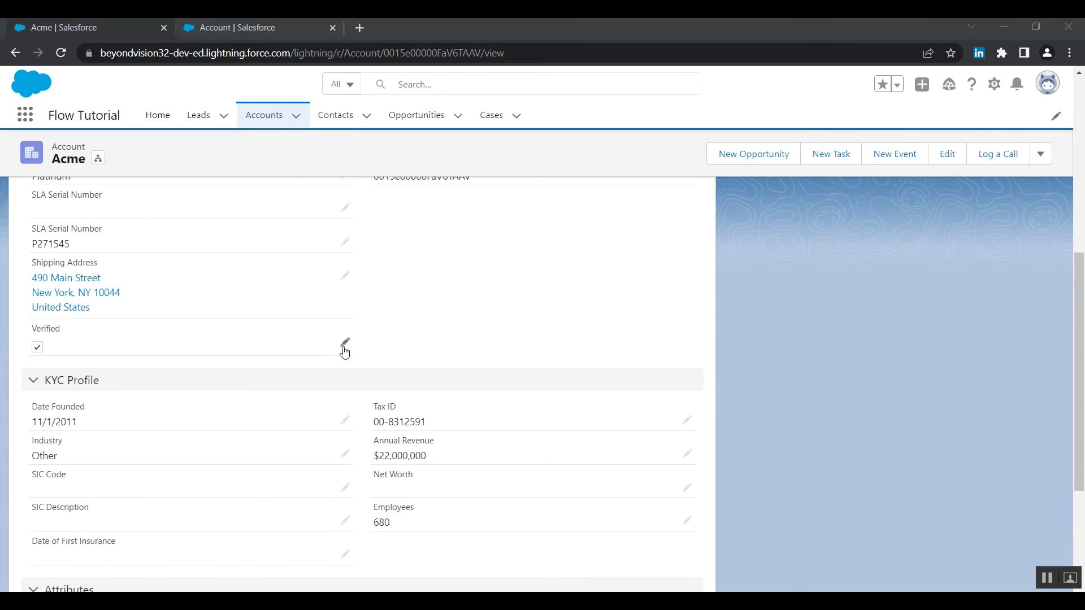
{"action": "left_click", "coordinate": [344, 349]}
{"action": "left_click", "coordinate": [43, 351]}
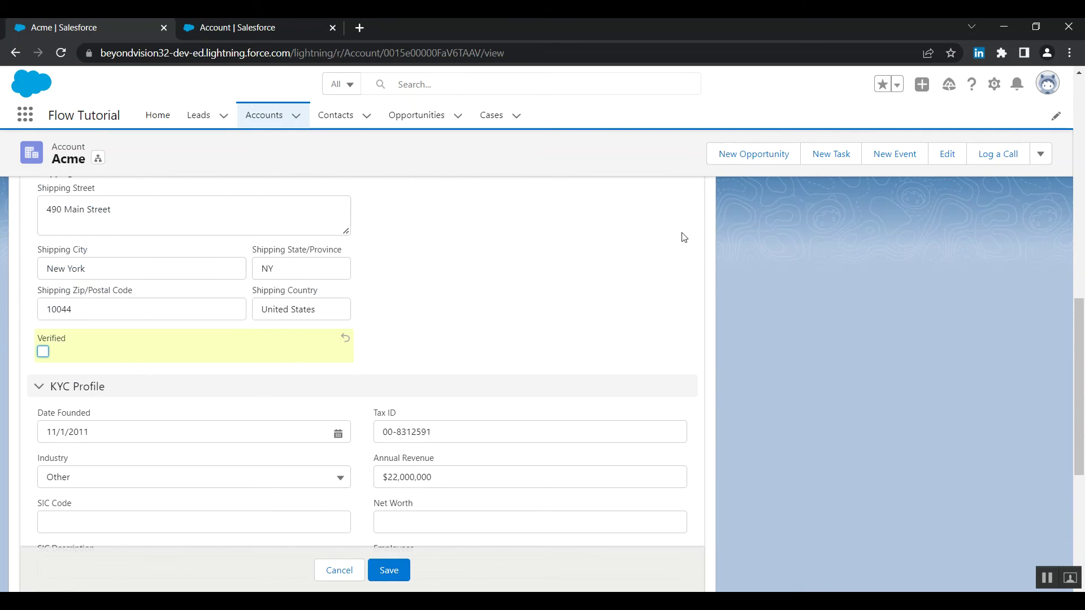
{"action": "left_click", "coordinate": [390, 572]}
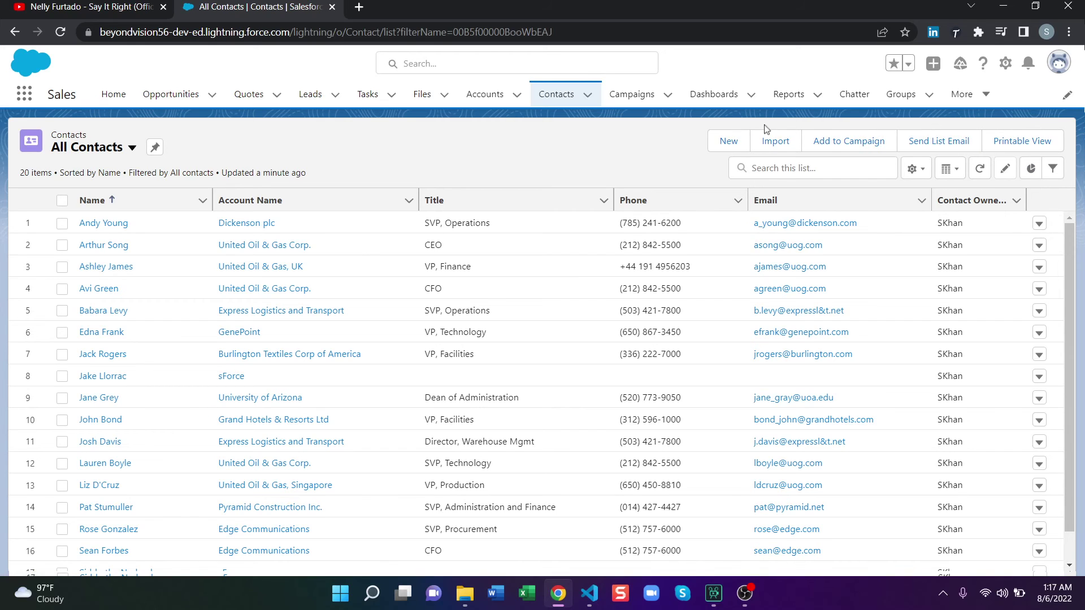
- Open the Contact object's Object Manager page from the gear's Edit Object in a new tab
{"action": "left_click", "coordinate": [1005, 64]}
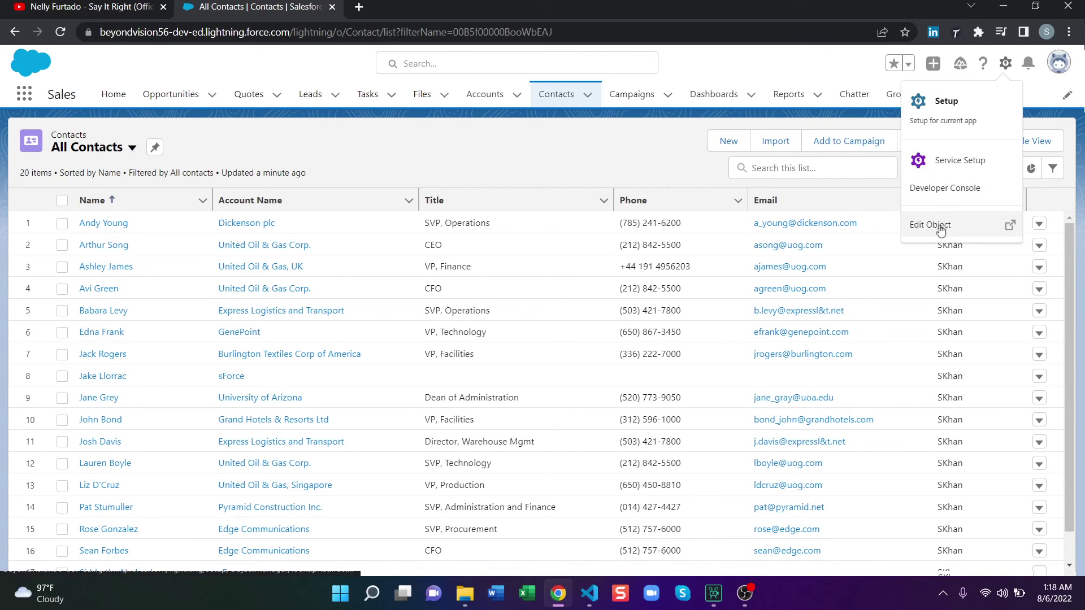
{"action": "left_click", "coordinate": [940, 226]}
{"action": "left_click", "coordinate": [262, 4]}
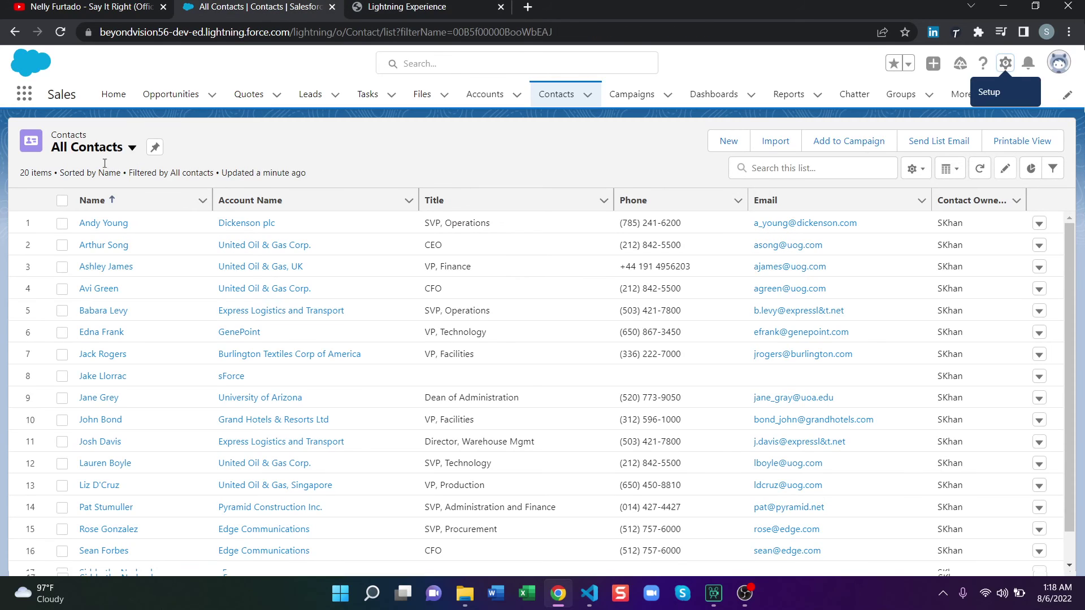
{"action": "left_click", "coordinate": [1006, 66]}
- Open the Contact object's List View button layout for editing and uncheck Add to Campaign
{"action": "left_click", "coordinate": [941, 226]}
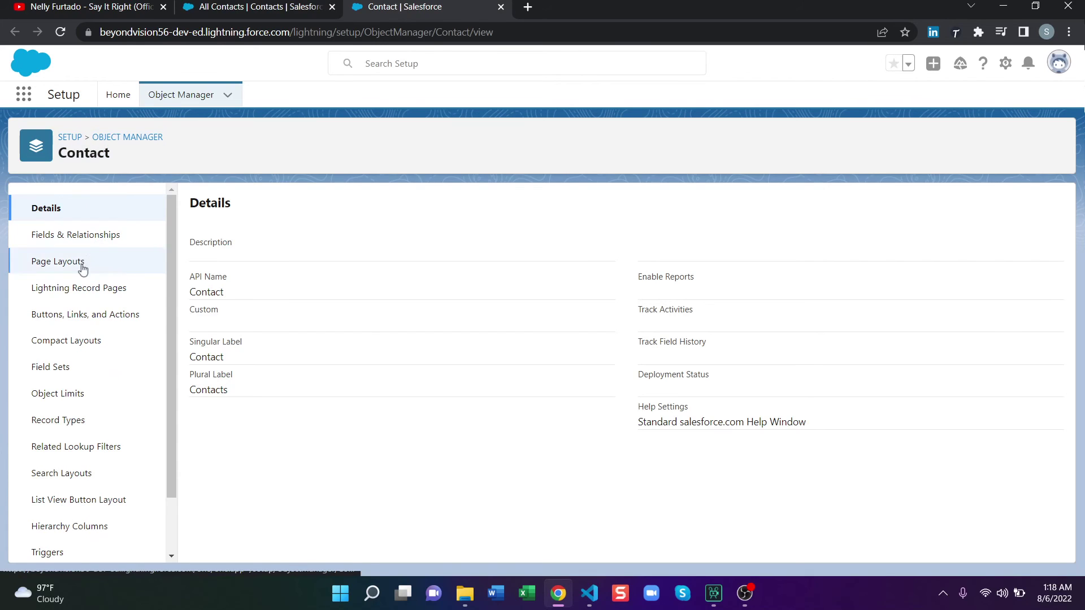
{"action": "scroll", "coordinate": [78, 421], "scroll_direction": "down", "scroll_amount": 2}
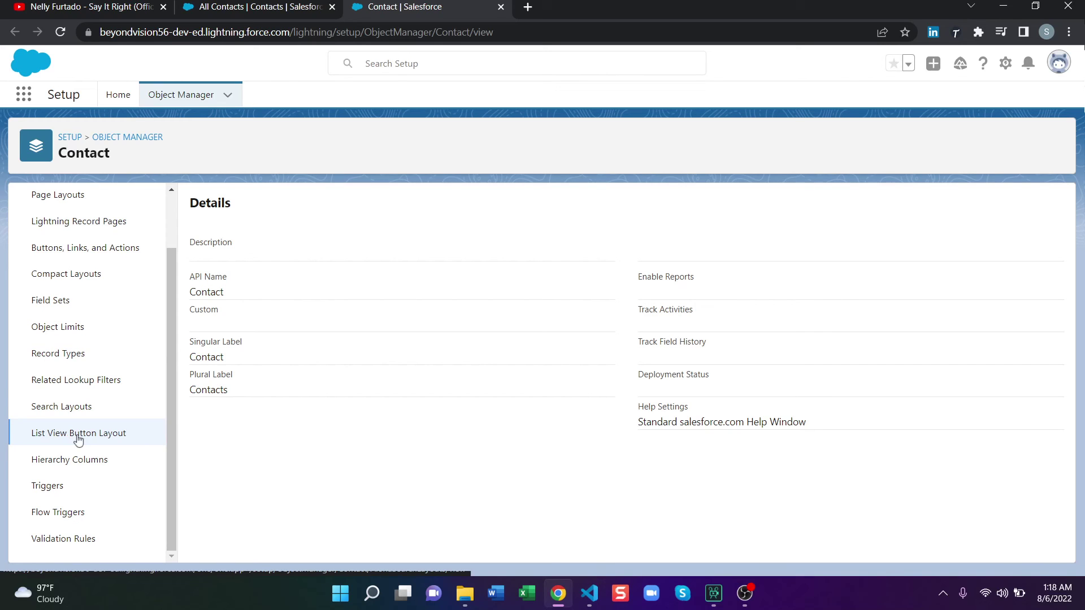
{"action": "left_click", "coordinate": [78, 436]}
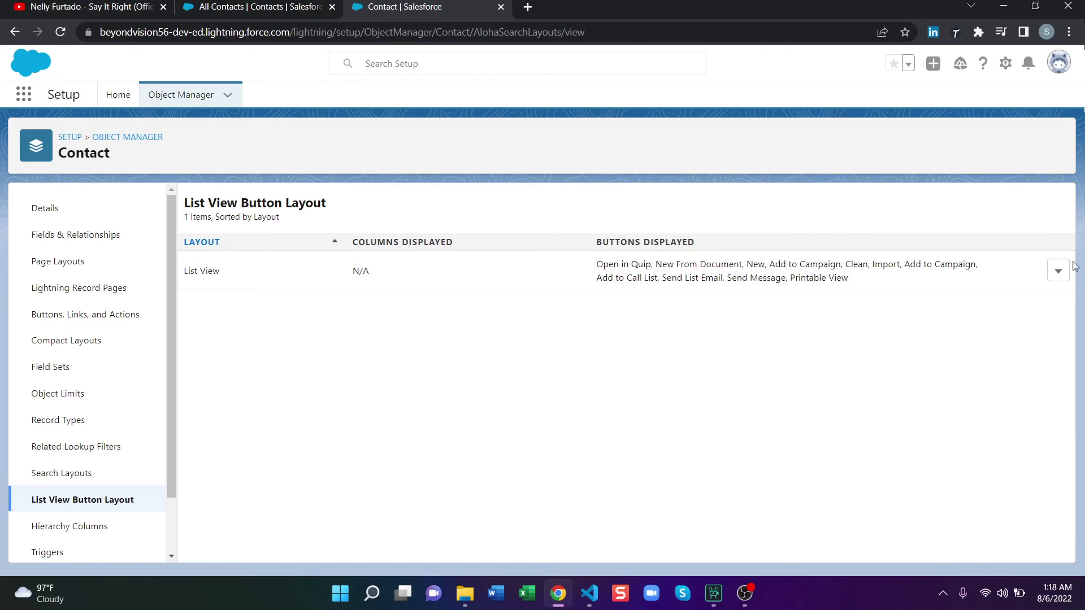
{"action": "left_click", "coordinate": [1058, 271]}
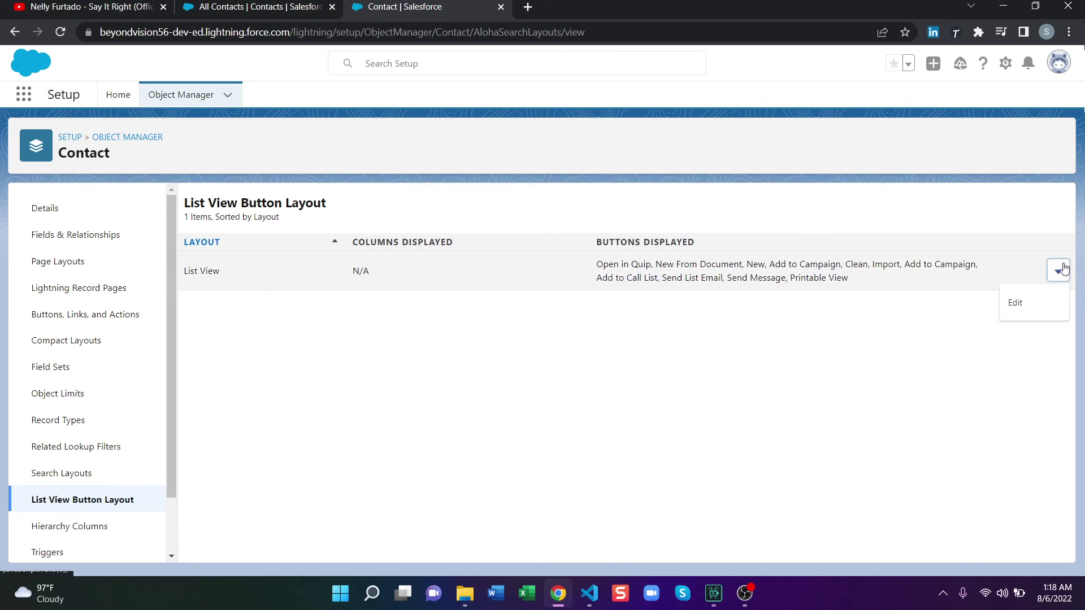
{"action": "left_click", "coordinate": [1037, 307]}
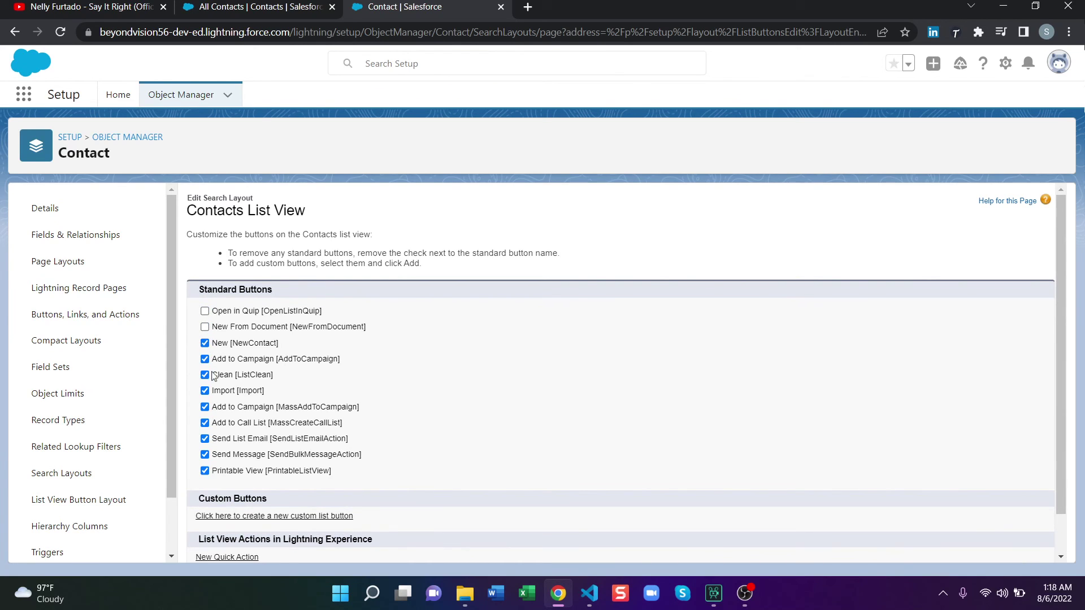
{"action": "left_click", "coordinate": [205, 407]}
- Uncheck Add to Call List, Send List Email and Send Message, leaving only New, and save
{"action": "left_click", "coordinate": [205, 423]}
{"action": "left_click", "coordinate": [205, 439]}
{"action": "left_click", "coordinate": [205, 454]}
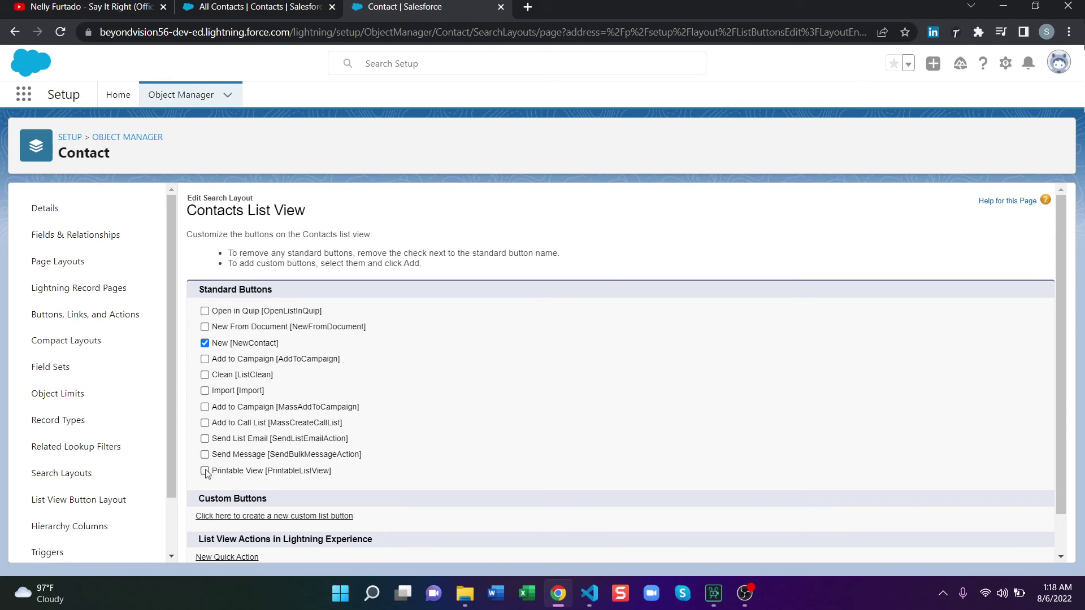
{"action": "scroll", "coordinate": [205, 472], "scroll_direction": "down", "scroll_amount": 1}
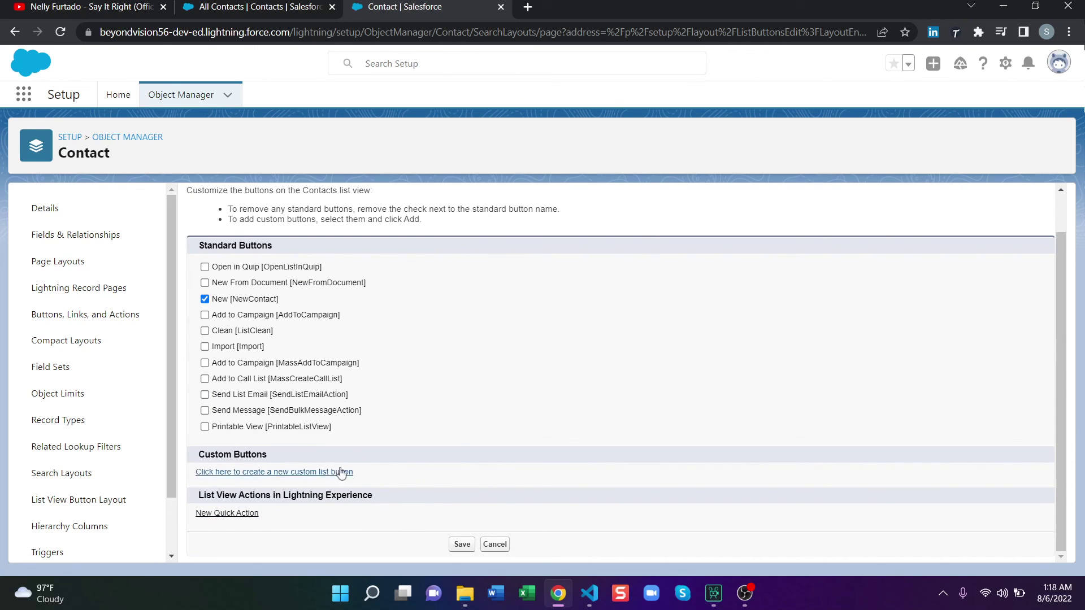
{"action": "left_click", "coordinate": [459, 544]}
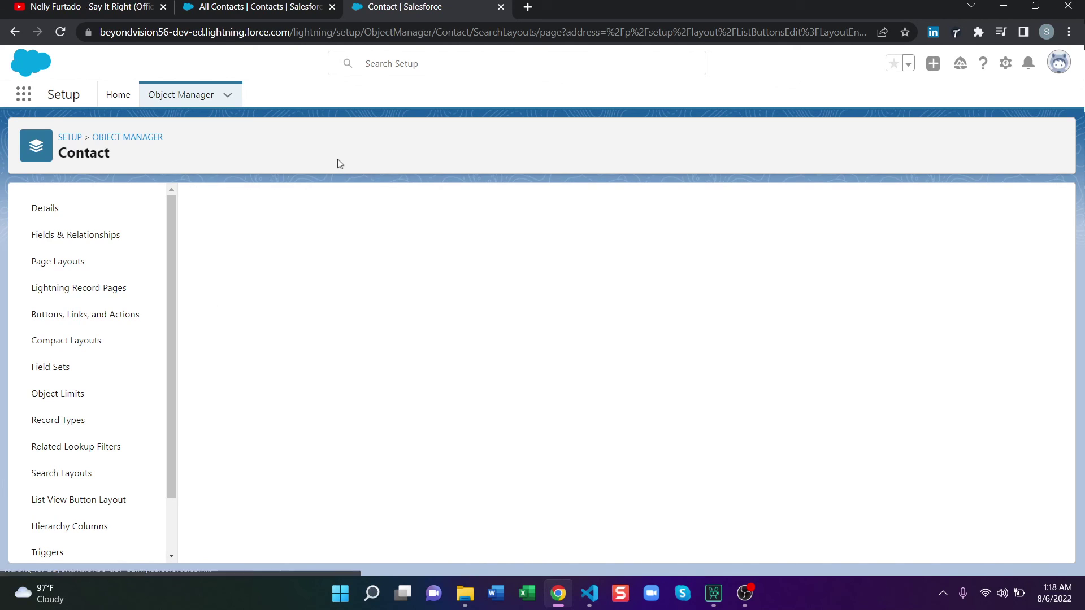
- Refresh the All Contacts list so it shows only the New button above the 20 contacts
{"action": "left_click", "coordinate": [258, 6]}
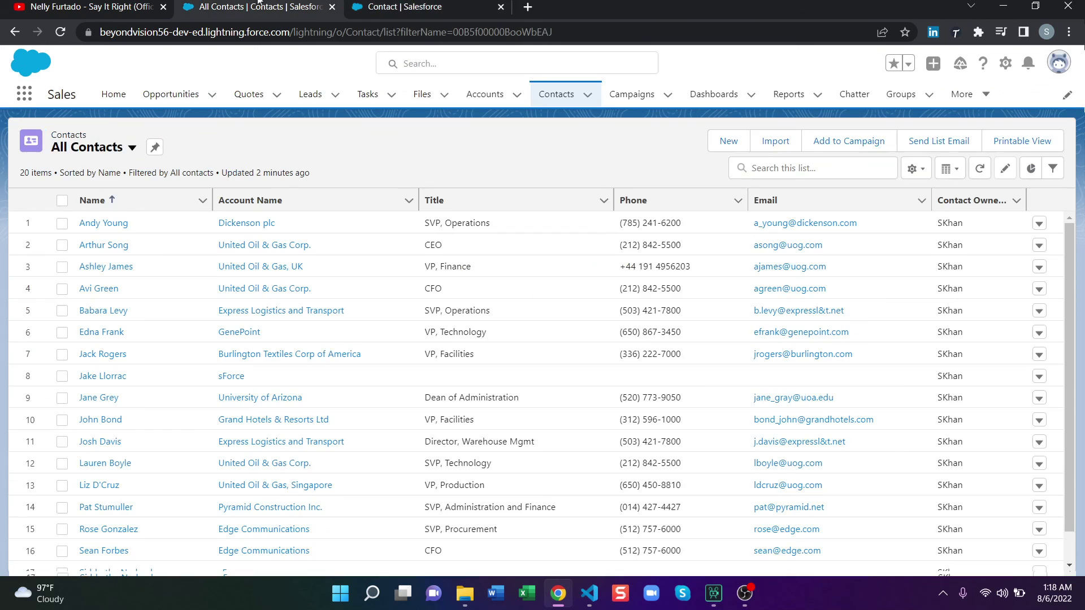
{"action": "left_click", "coordinate": [60, 32]}
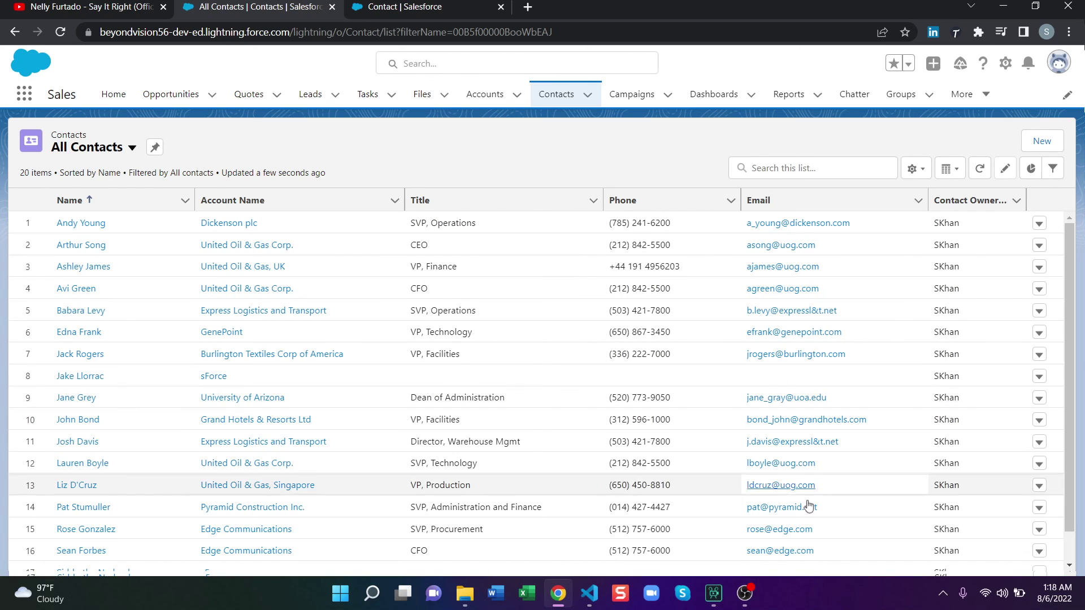
{"action": "left_click", "coordinate": [748, 595]}
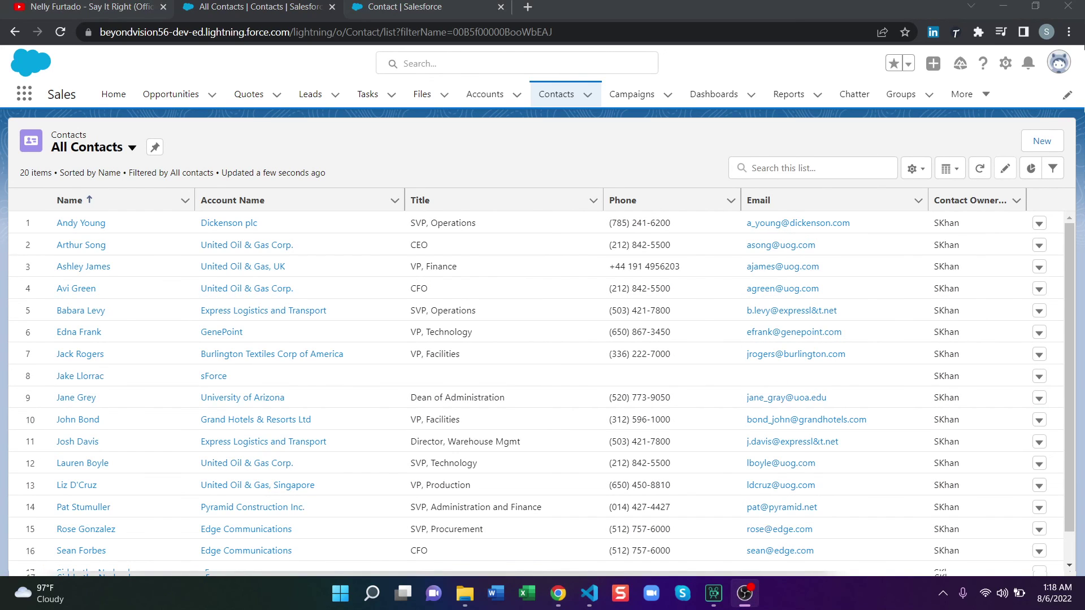